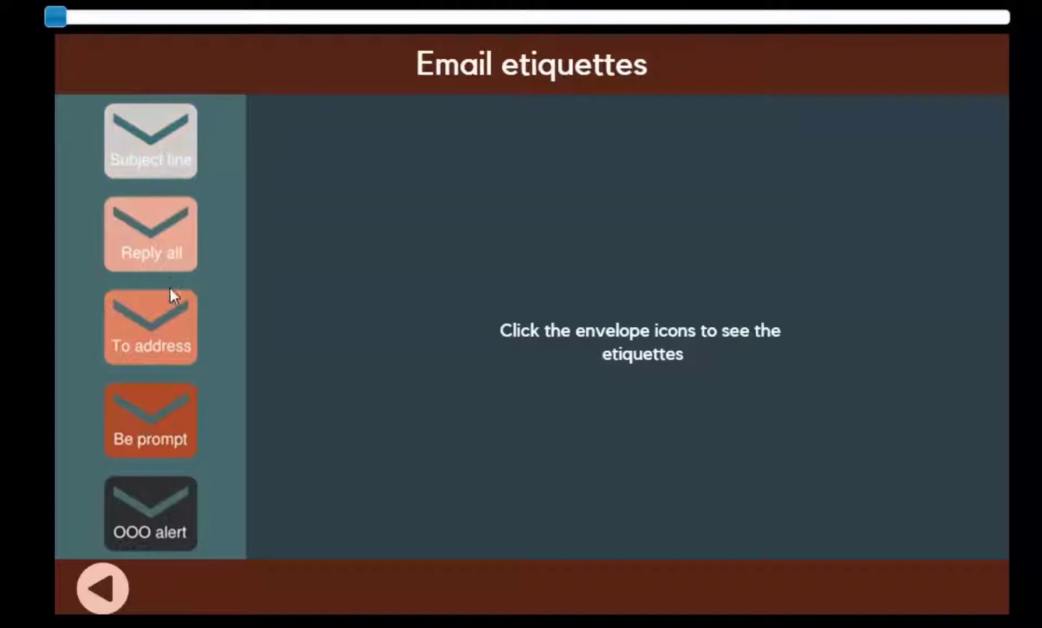
In the preview, view all five envelope etiquettes, advance to the Thank you slide, then exit
{"action": "left_click", "coordinate": [169, 161]}
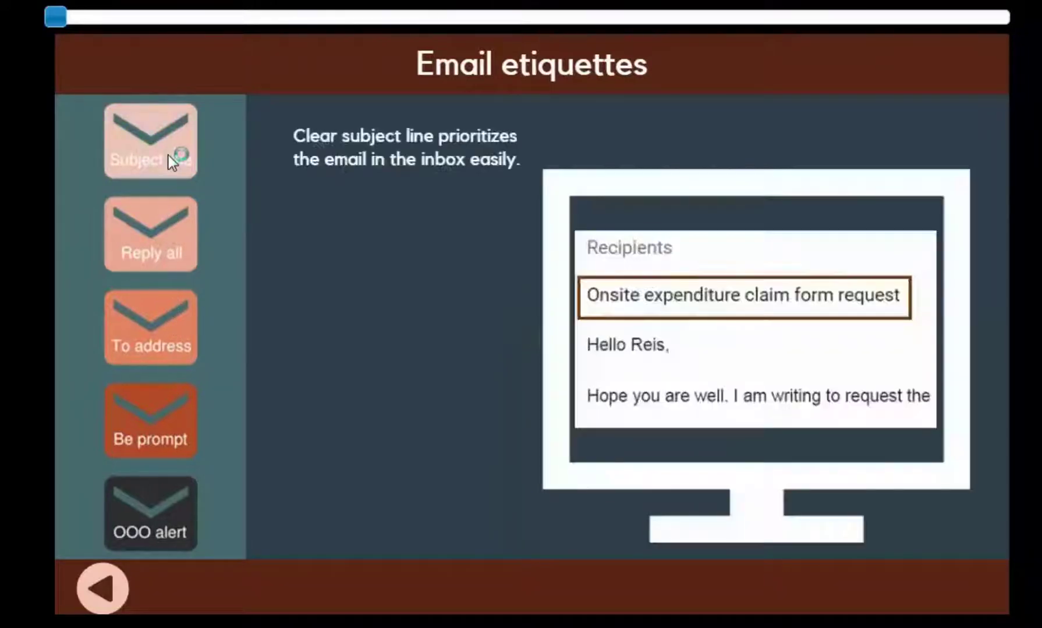
{"action": "left_click", "coordinate": [164, 255]}
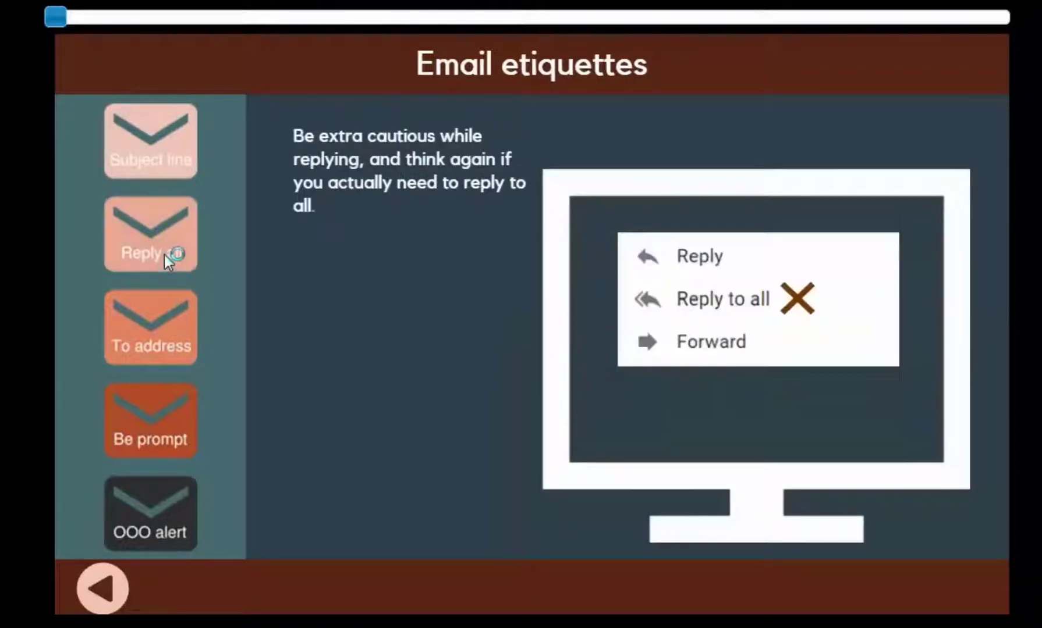
{"action": "left_click", "coordinate": [137, 328]}
{"action": "left_click", "coordinate": [132, 424]}
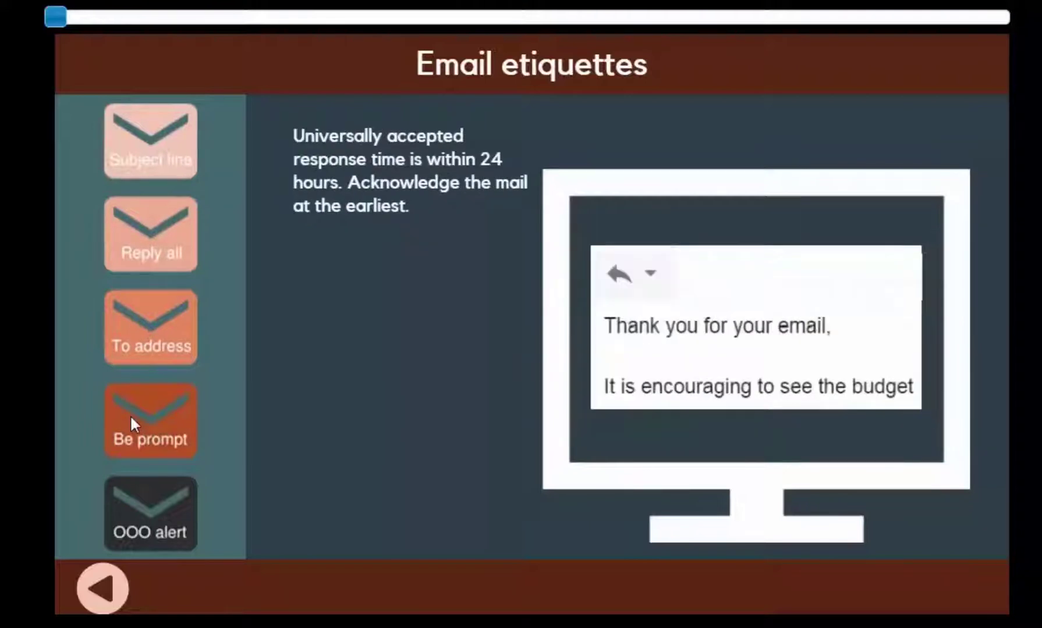
{"action": "left_click", "coordinate": [150, 503]}
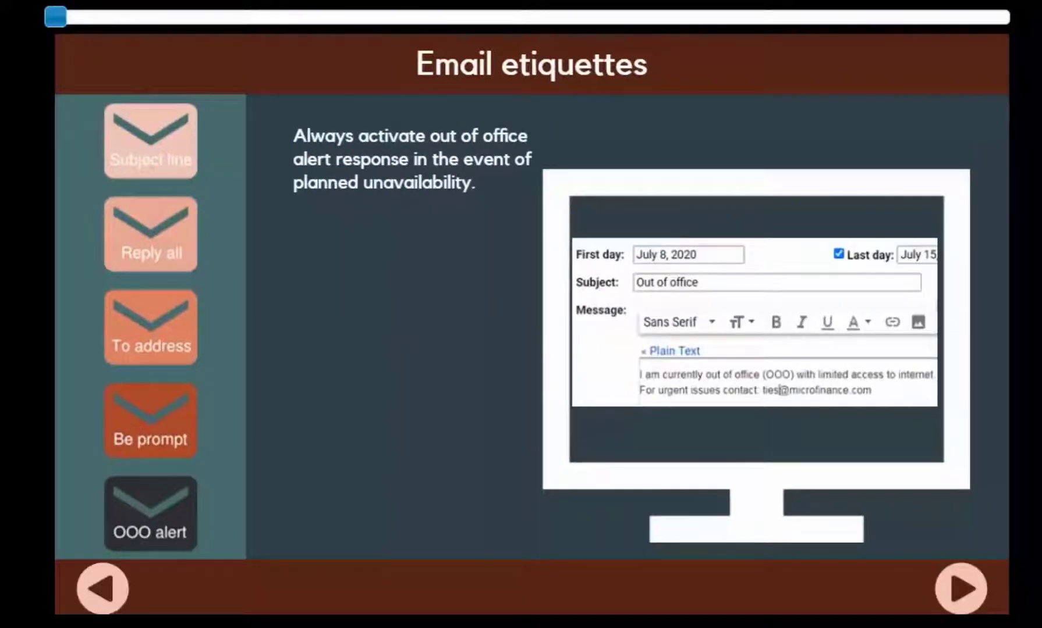
{"action": "left_click", "coordinate": [955, 604]}
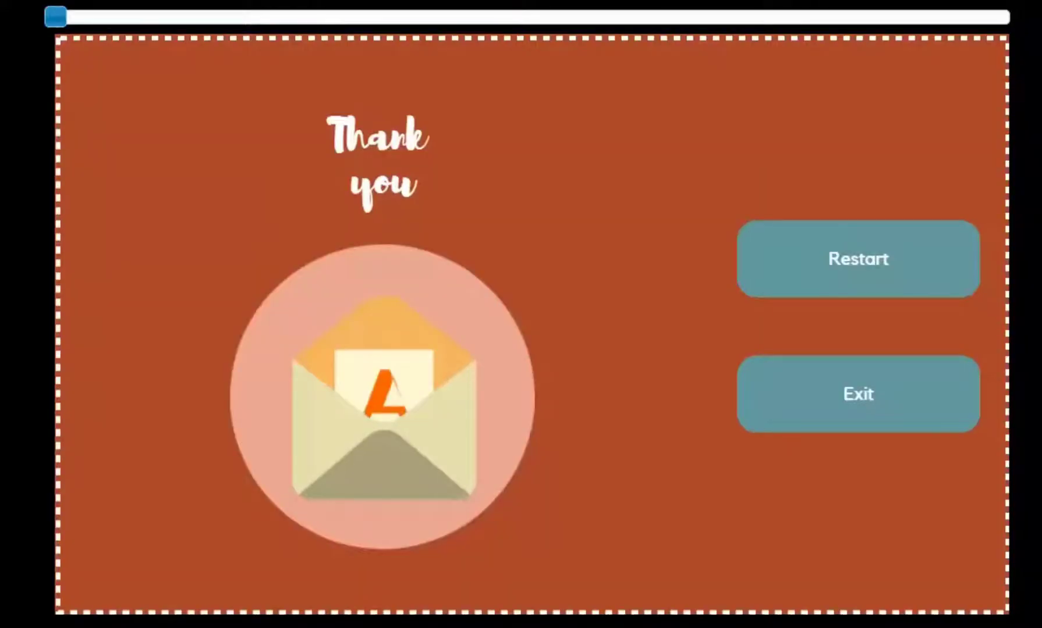
{"action": "left_click", "coordinate": [864, 403]}
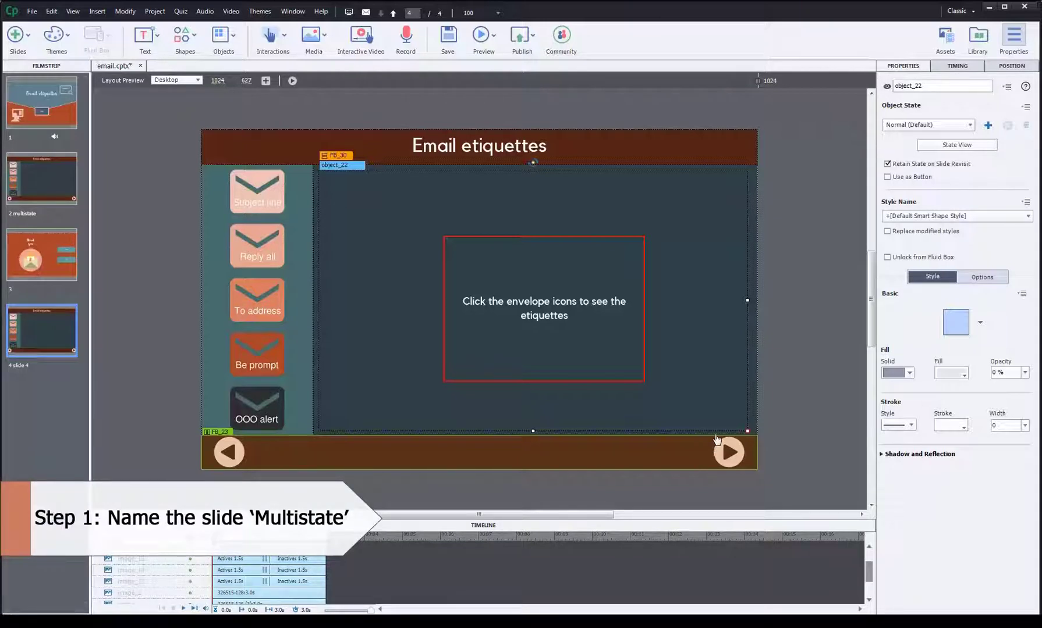
Change slide 4's name to 'multistate' in its Properties panel
{"action": "left_click", "coordinate": [43, 331]}
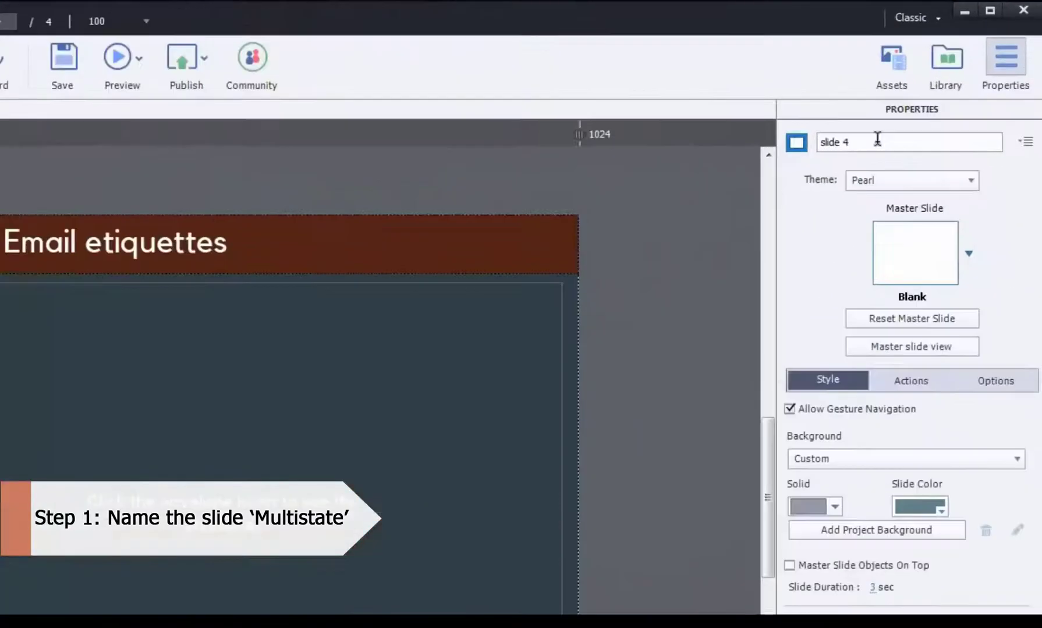
{"action": "left_click", "coordinate": [877, 139]}
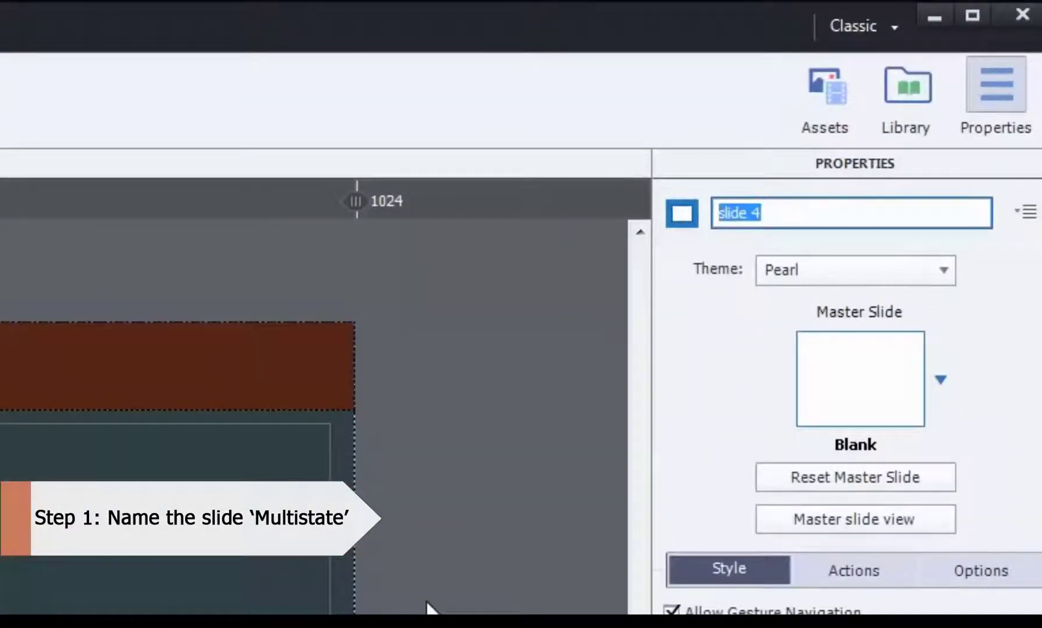
{"action": "type", "text": "m"}
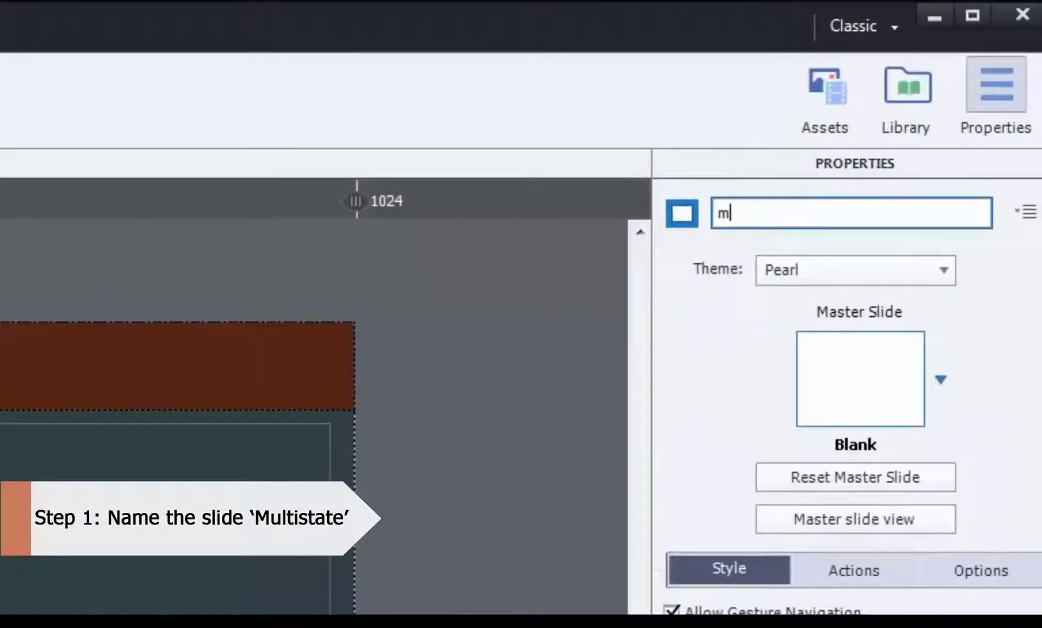
{"action": "type", "text": "ultistate"}
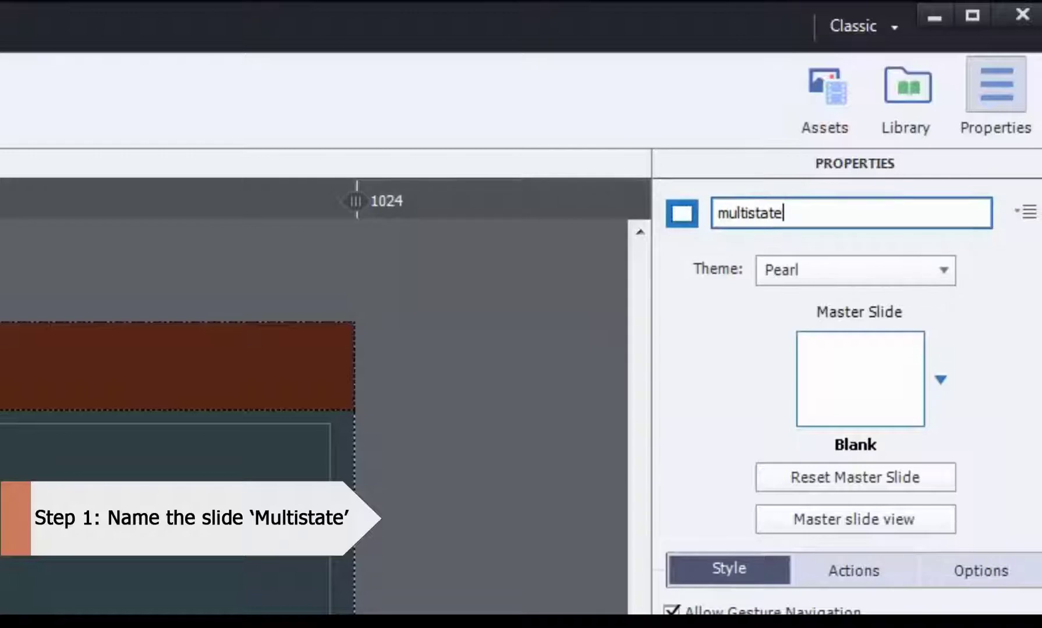
{"action": "key", "text": "Return"}
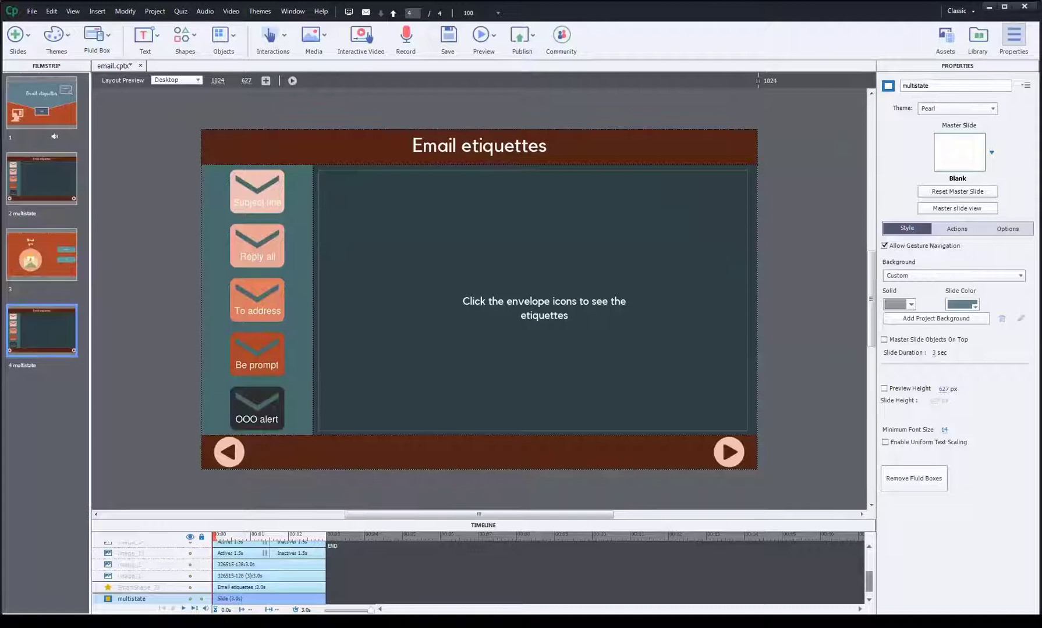
Rename the invisible content-area smart shape from object_22 to ms_rules
{"action": "left_click", "coordinate": [621, 234]}
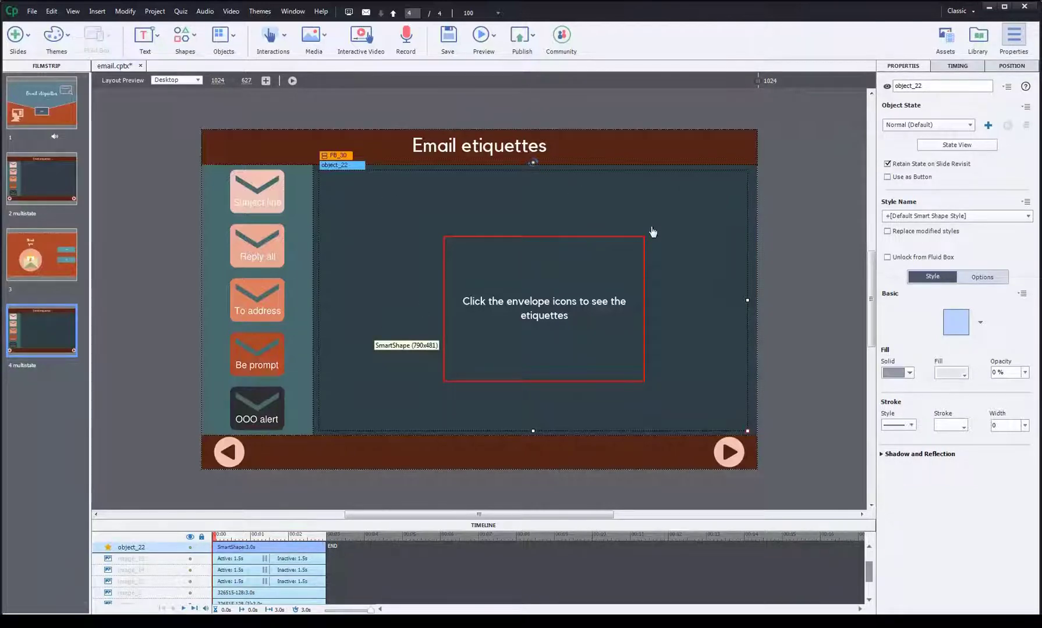
{"action": "double_click", "coordinate": [935, 84]}
{"action": "type", "text": "ms"}
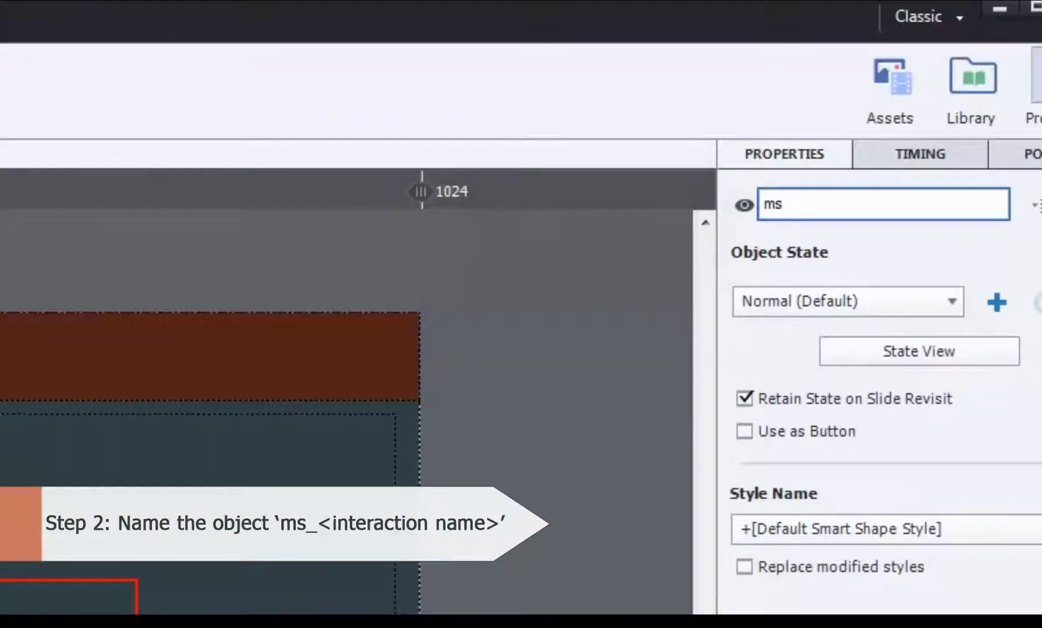
{"action": "type", "text": "_"}
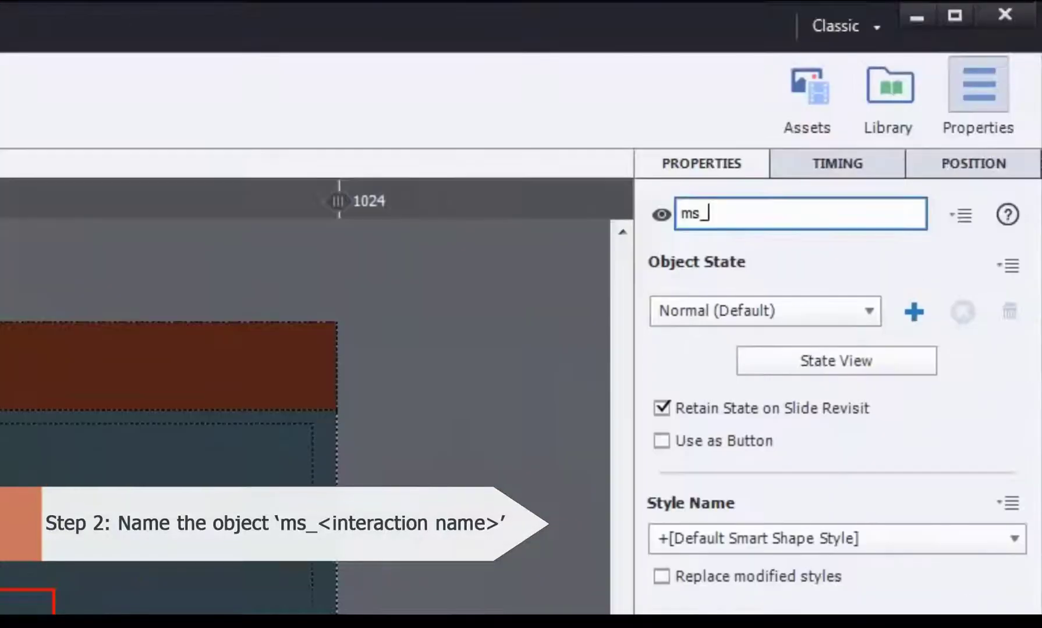
{"action": "type", "text": "rules"}
{"action": "key", "text": "Return"}
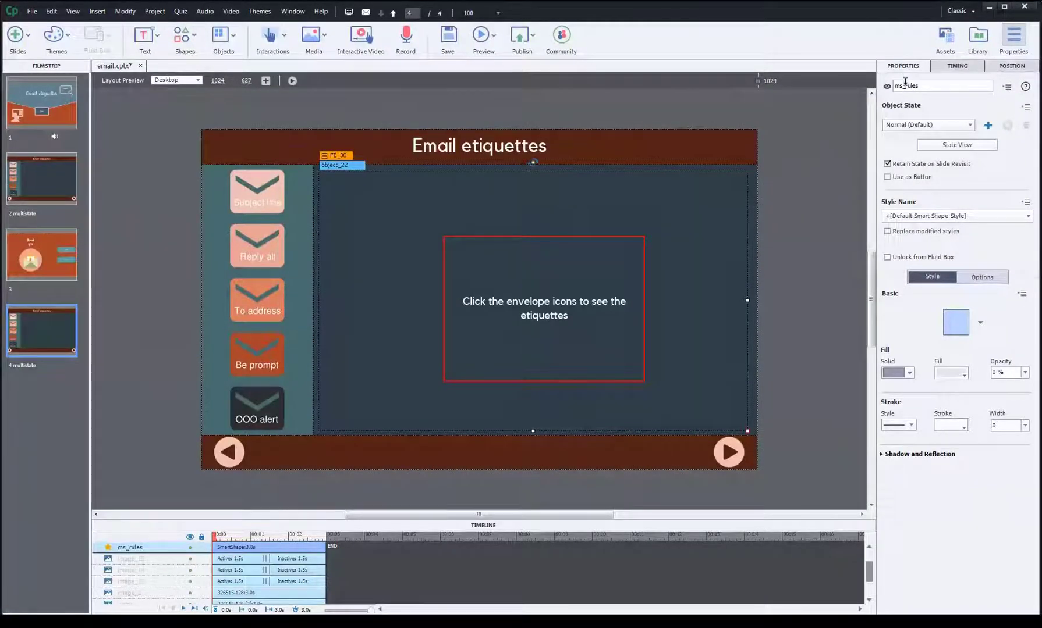
{"action": "left_click", "coordinate": [904, 85]}
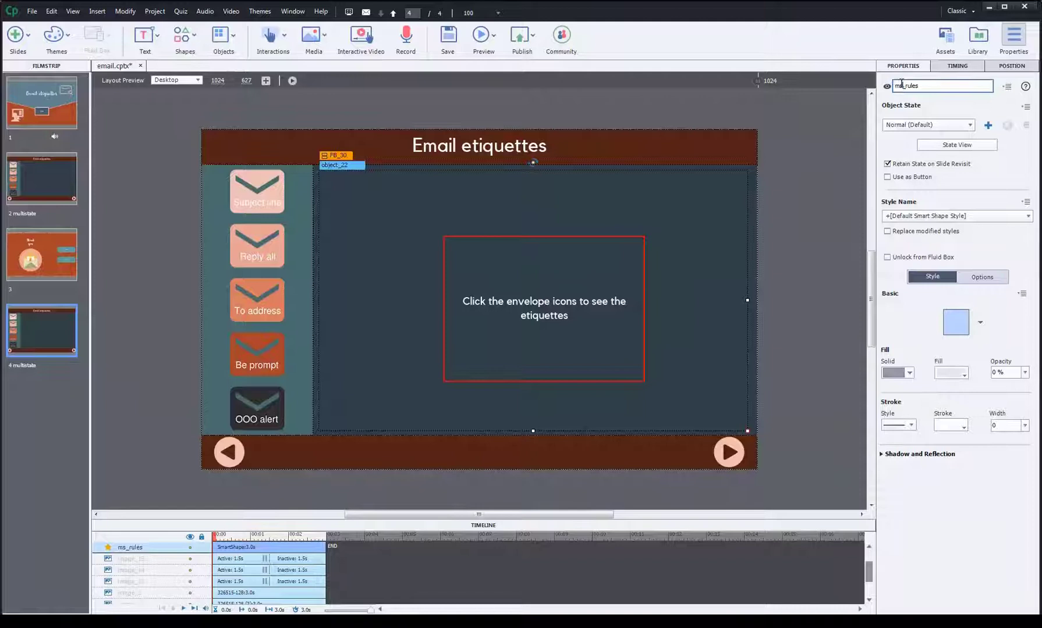
Rename the Subject line envelope image from image_1 to rules_subject
{"action": "left_click_drag", "start_coordinate": [921, 86], "coordinate": [907, 86]}
{"action": "left_click", "coordinate": [912, 86]}
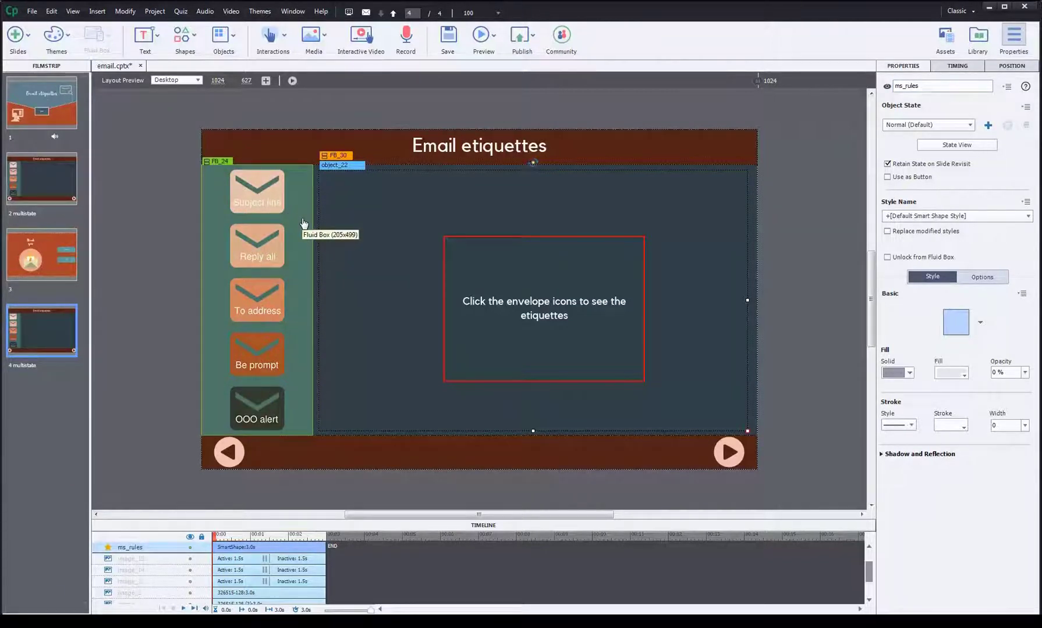
{"action": "left_click", "coordinate": [263, 208]}
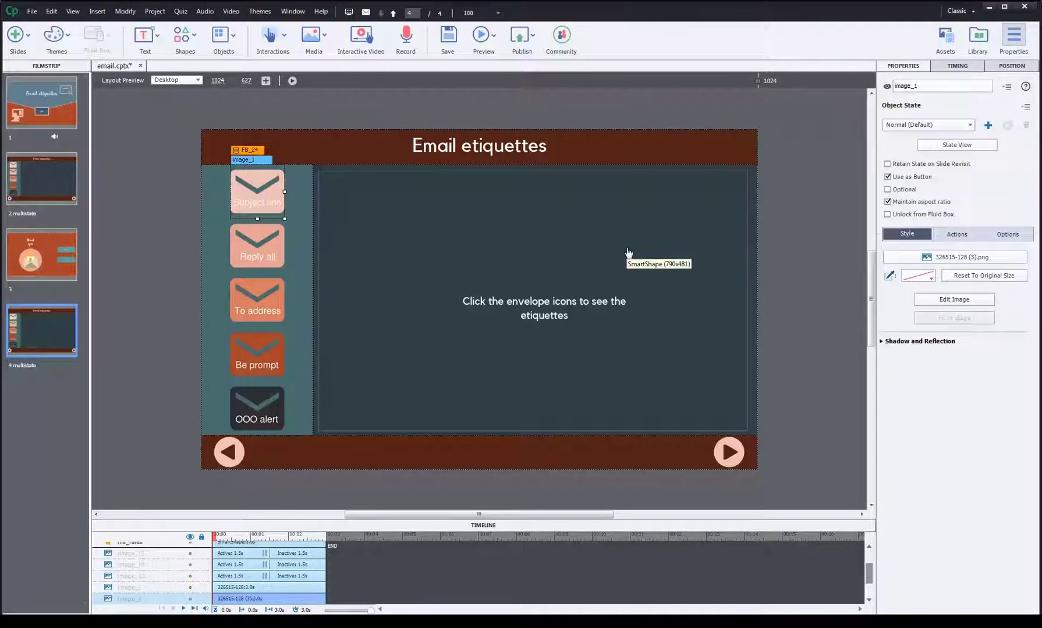
{"action": "double_click", "coordinate": [925, 85]}
{"action": "type", "text": "ru"}
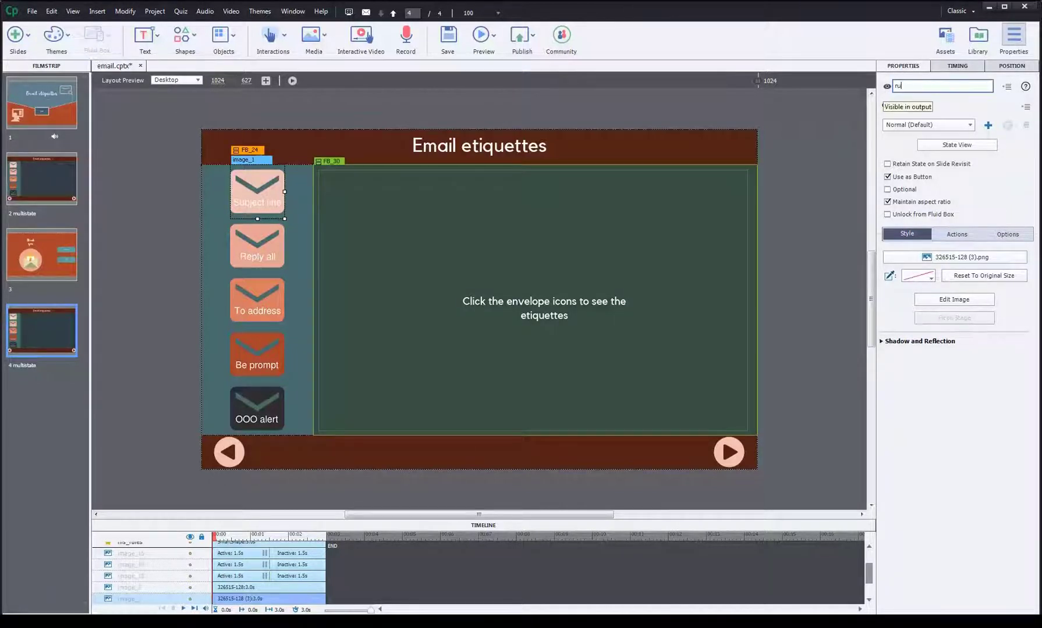
{"action": "type", "text": "les_"}
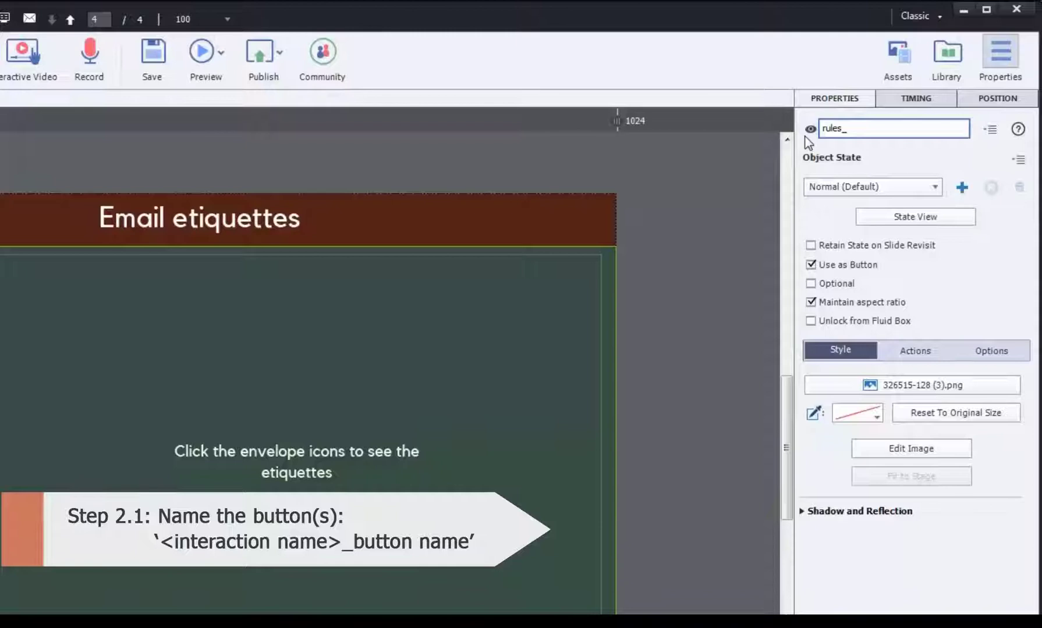
{"action": "type", "text": "subject"}
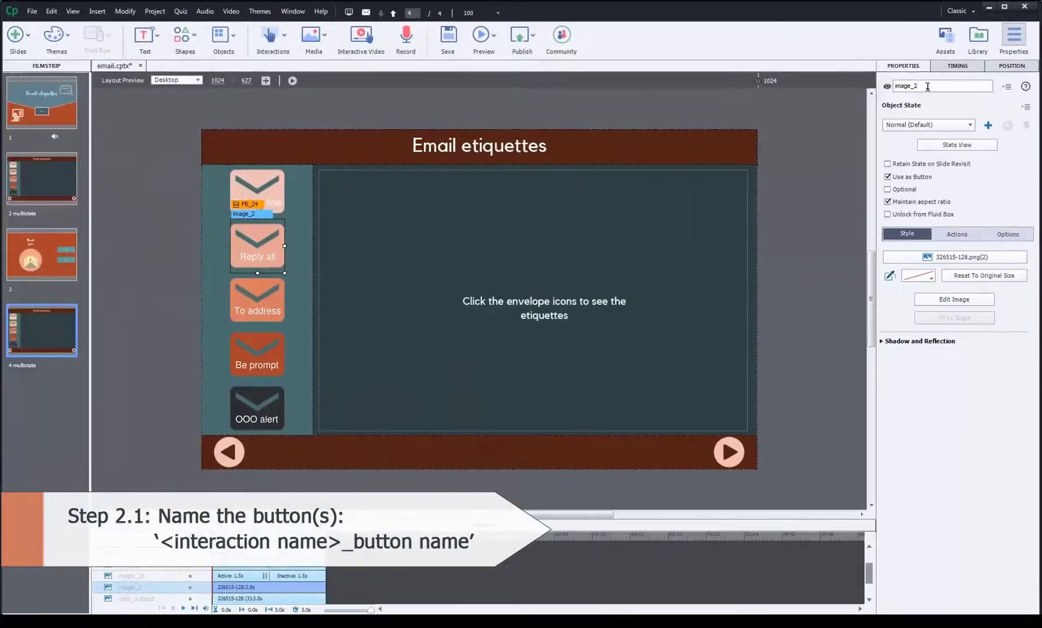
Name the Reply all envelope rules_reply and the OOO alert envelope rules_ooo
{"action": "double_click", "coordinate": [873, 113]}
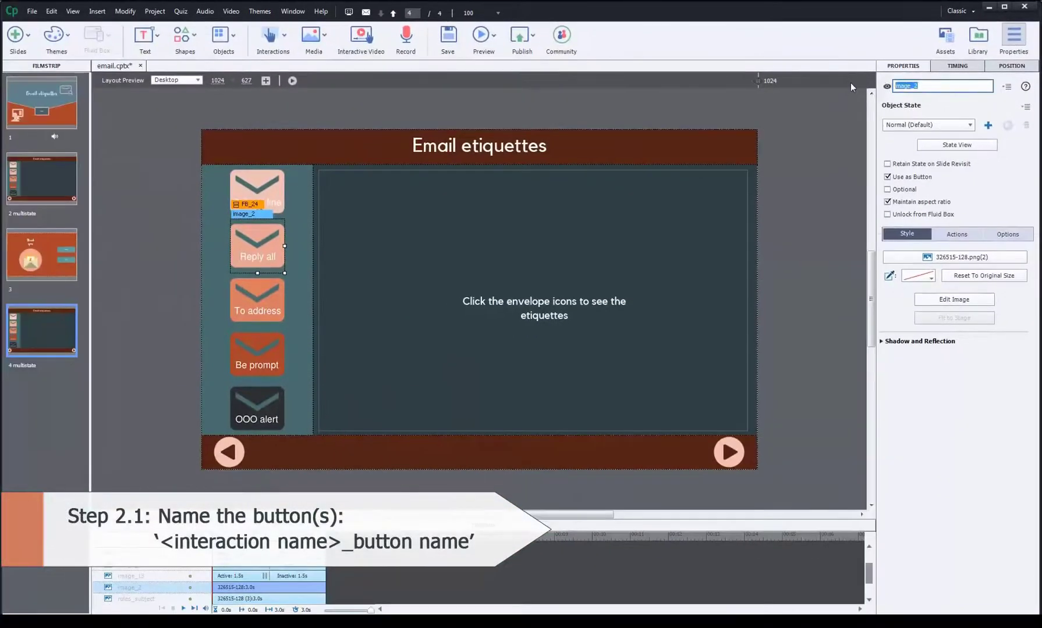
{"action": "type", "text": "rules_"}
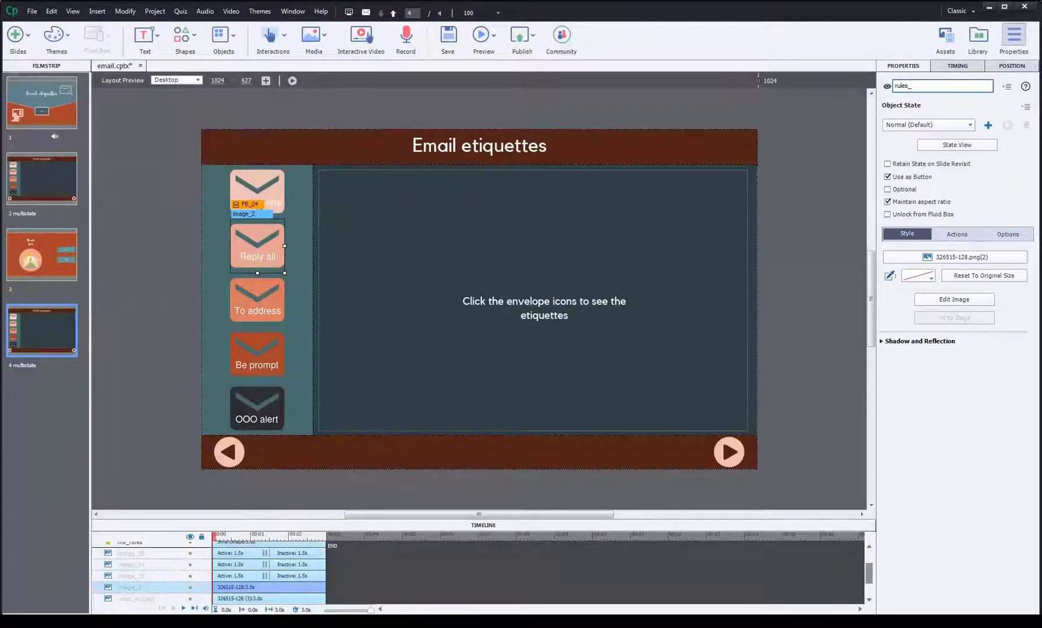
{"action": "type", "text": "reply"}
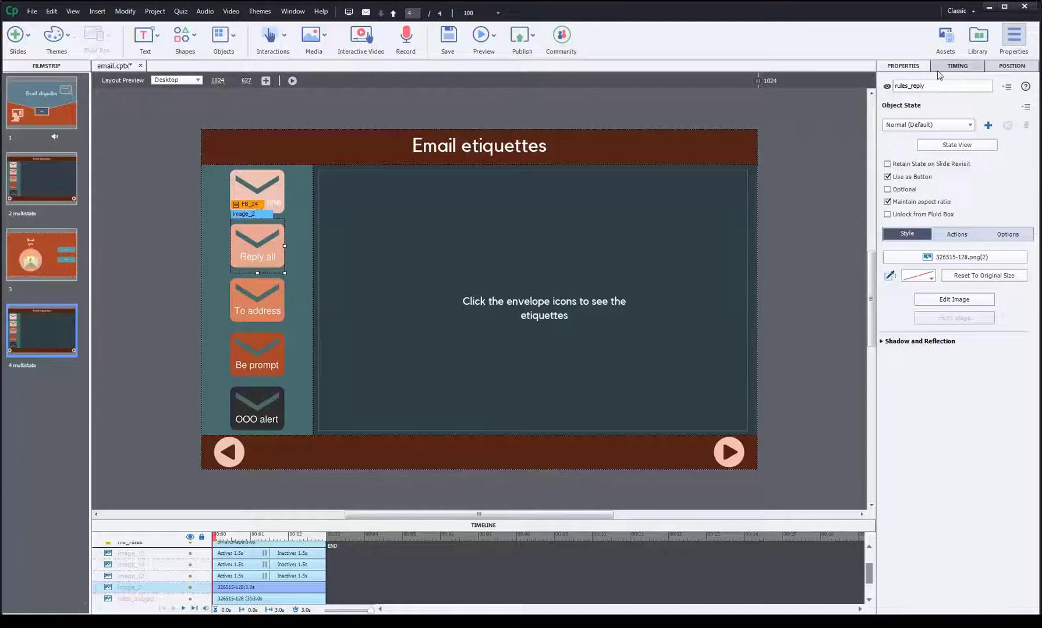
{"action": "left_click", "coordinate": [257, 411]}
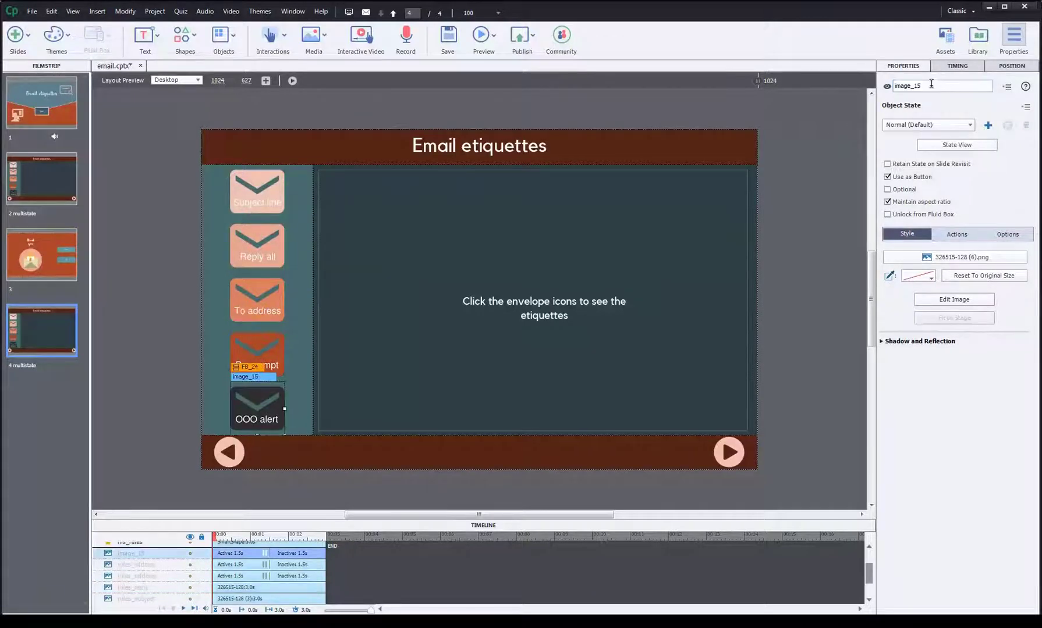
{"action": "double_click", "coordinate": [931, 85]}
{"action": "type", "text": "rules_"}
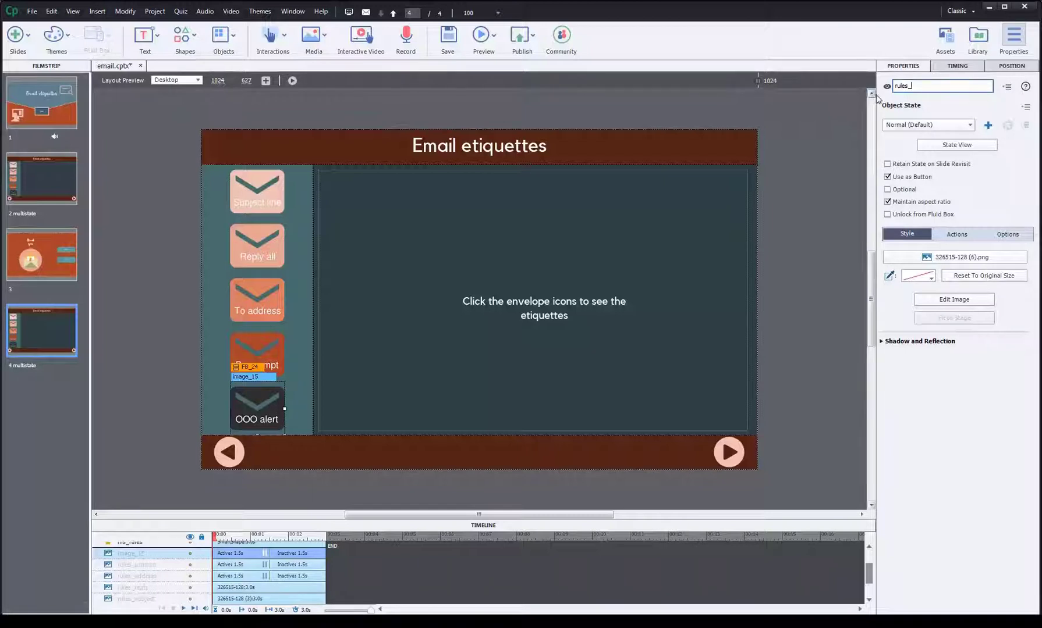
{"action": "type", "text": "ooo"}
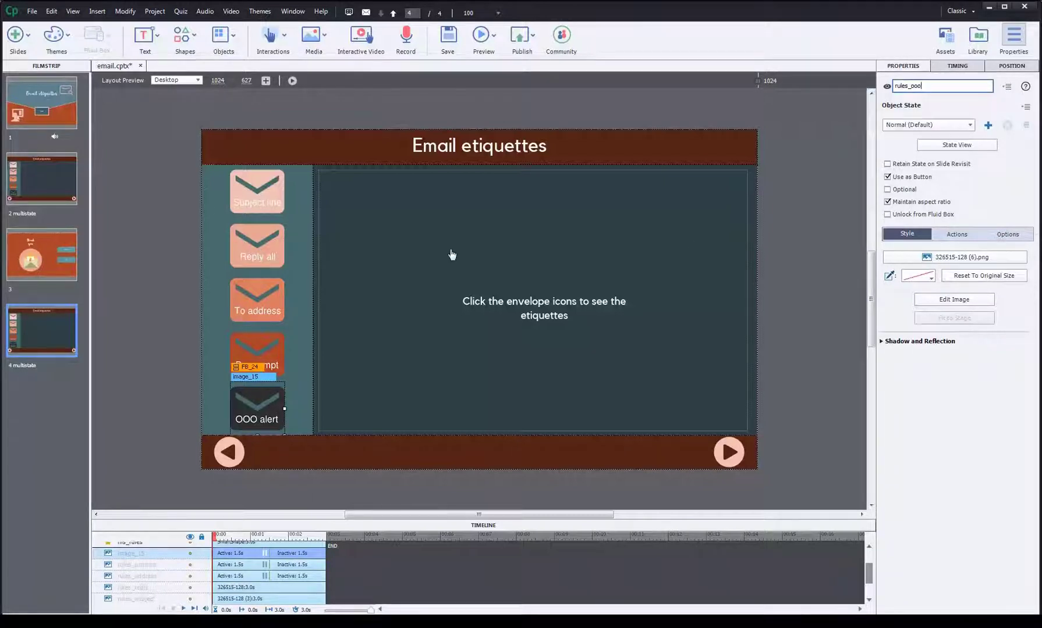
{"action": "key", "text": "Return"}
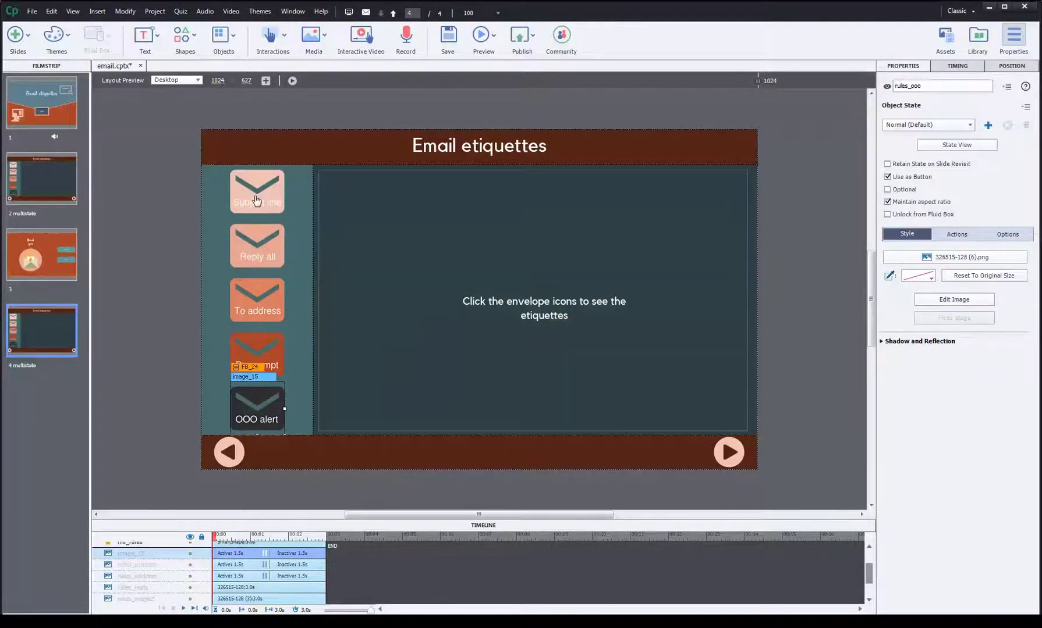
Select ms_rules and open State View to list Normal plus Etiquette1–4
{"action": "left_click", "coordinate": [497, 242]}
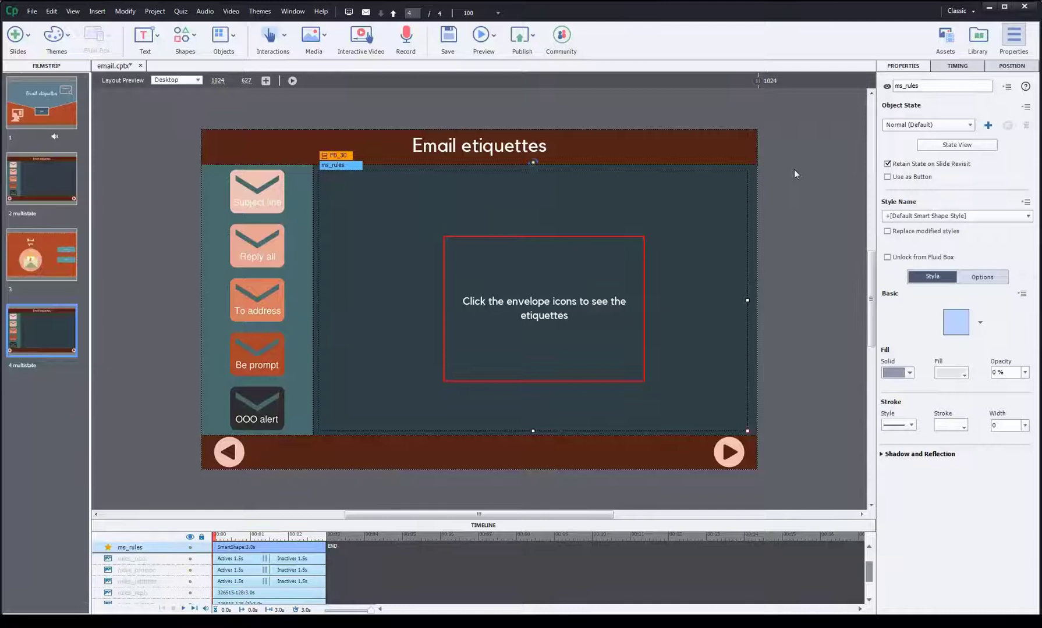
{"action": "double_click", "coordinate": [910, 87]}
{"action": "left_click_drag", "start_coordinate": [918, 86], "coordinate": [902, 86]}
{"action": "left_click", "coordinate": [249, 195]}
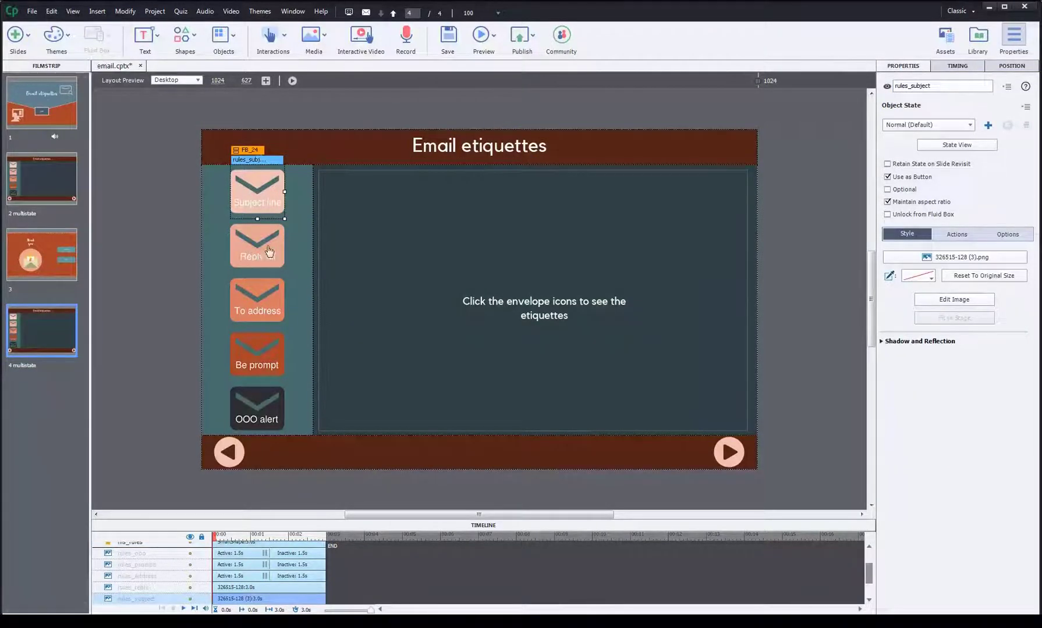
{"action": "left_click", "coordinate": [460, 230]}
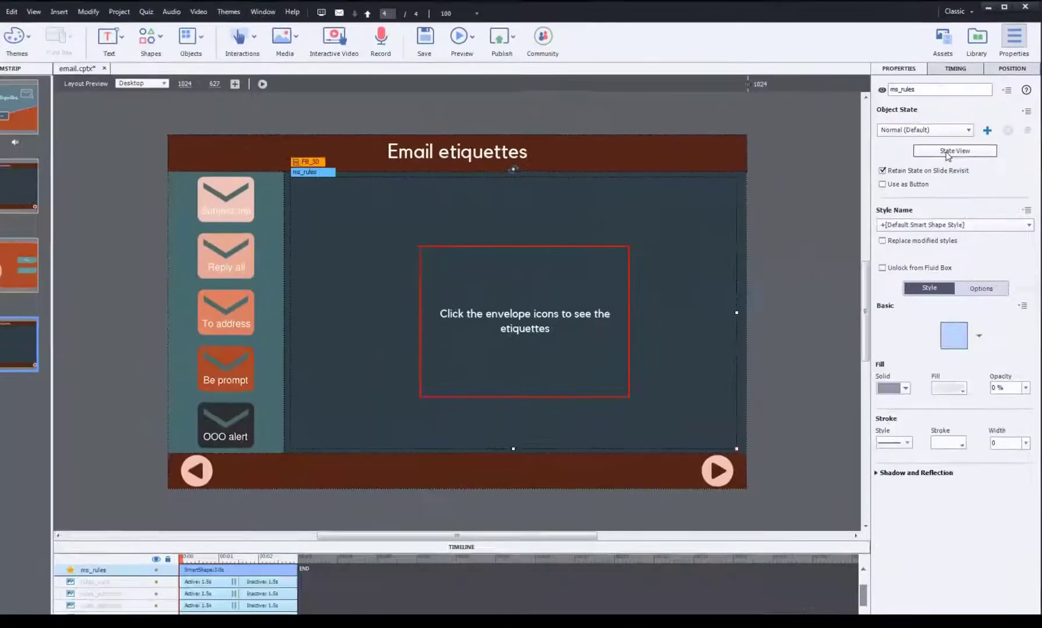
{"action": "left_click", "coordinate": [858, 365]}
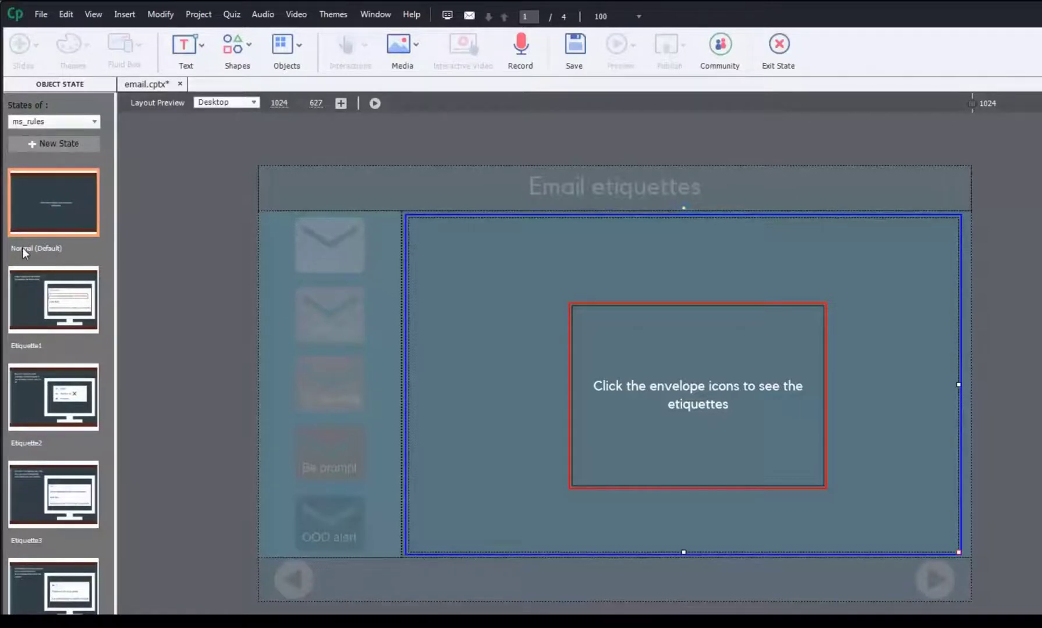
Cancel a new state and display ms_rules' Etiquette1 state with the subject line tip
{"action": "left_click", "coordinate": [50, 145]}
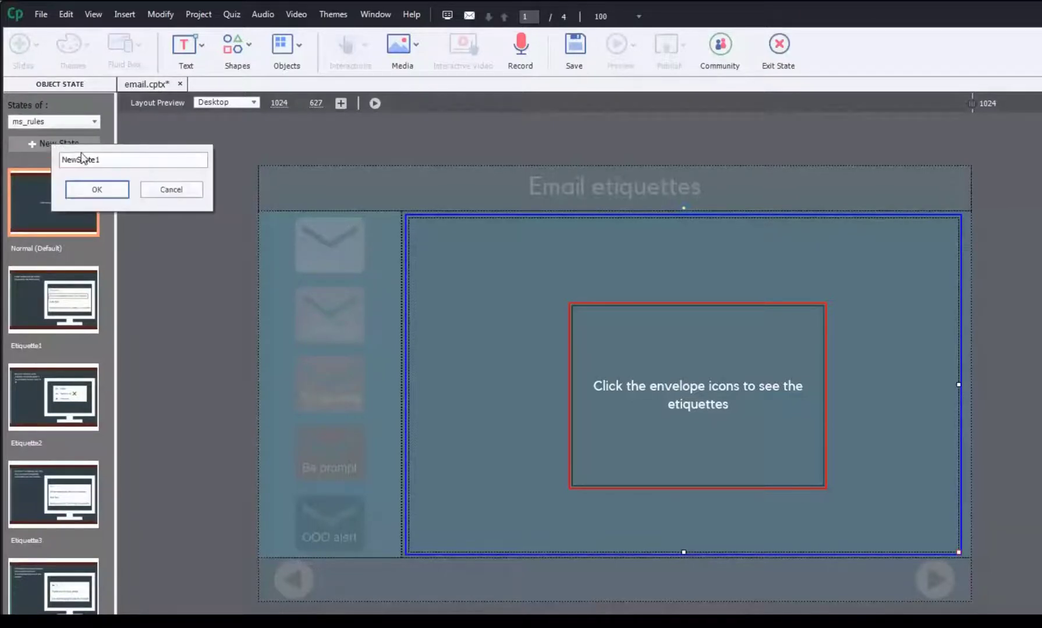
{"action": "left_click_drag", "start_coordinate": [100, 159], "coordinate": [61, 160]}
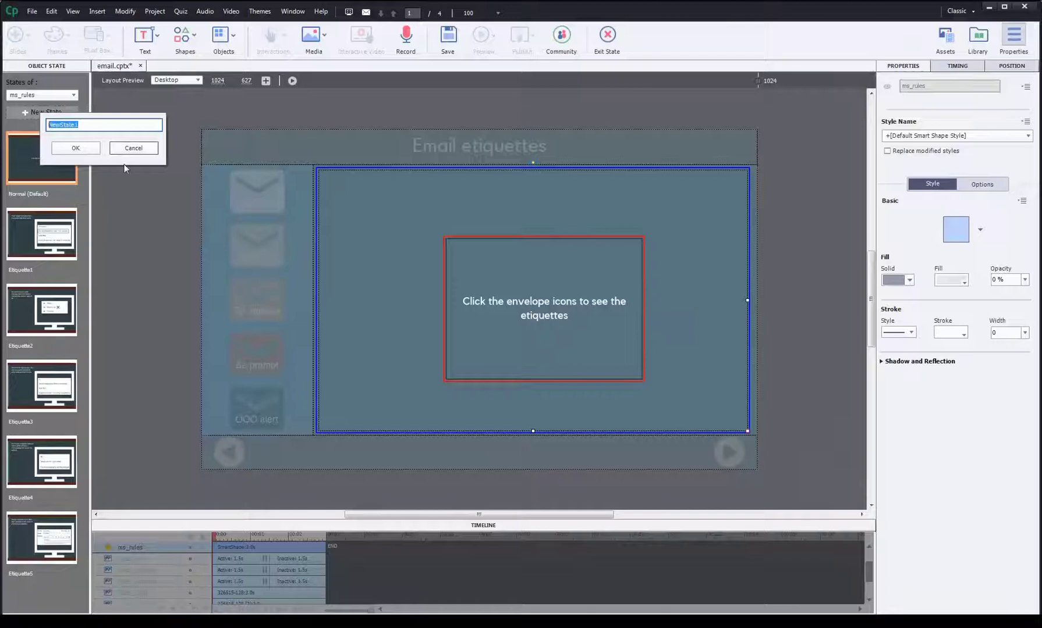
{"action": "left_click", "coordinate": [126, 150]}
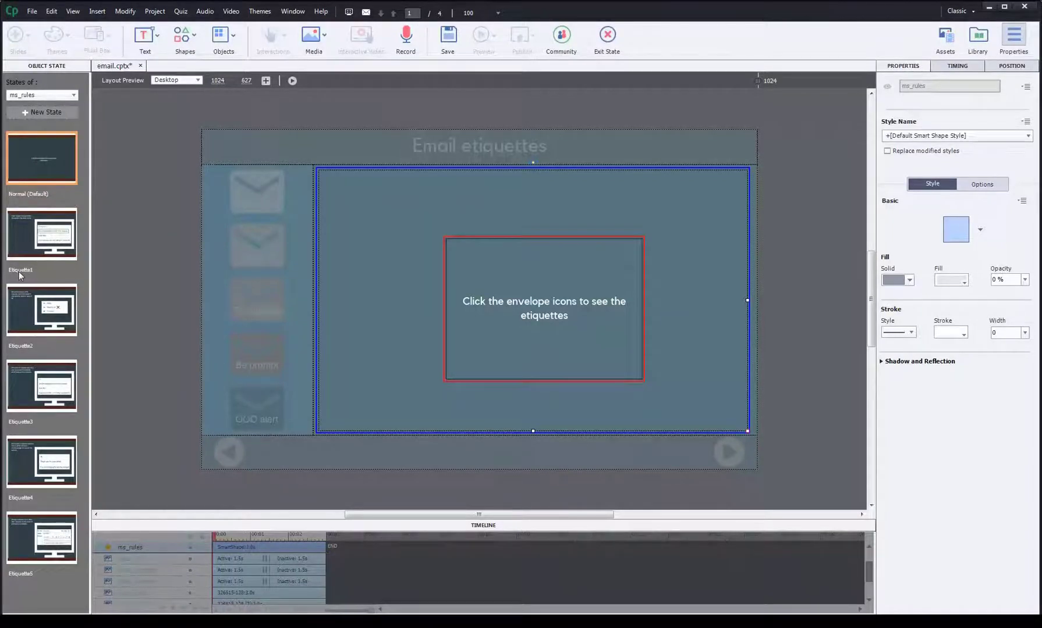
{"action": "left_click", "coordinate": [35, 237]}
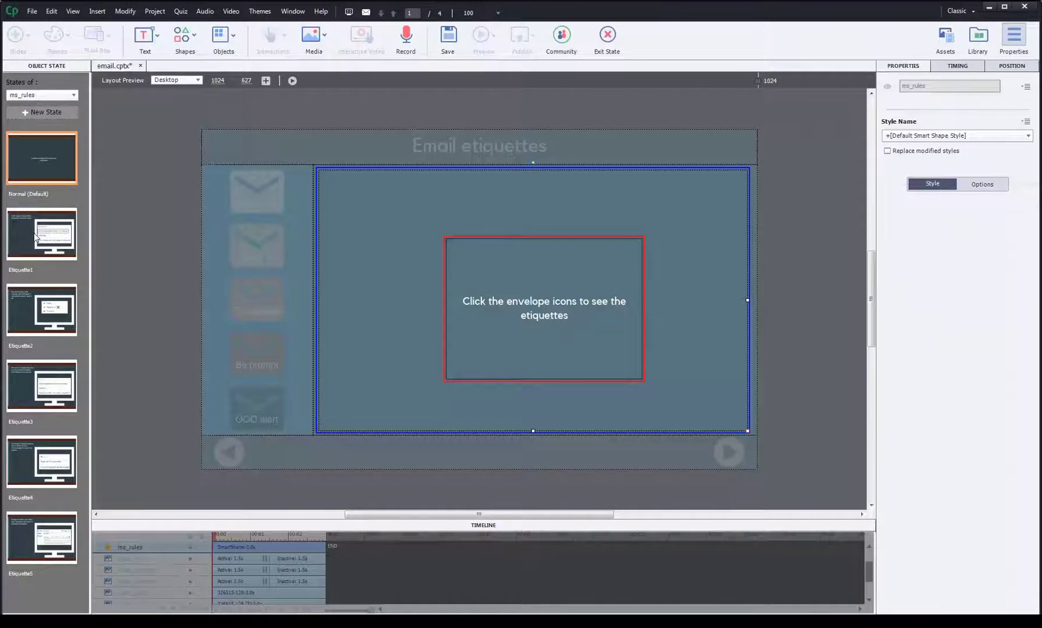
Rename the Etiquette1 state to subject
{"action": "right_click", "coordinate": [60, 249]}
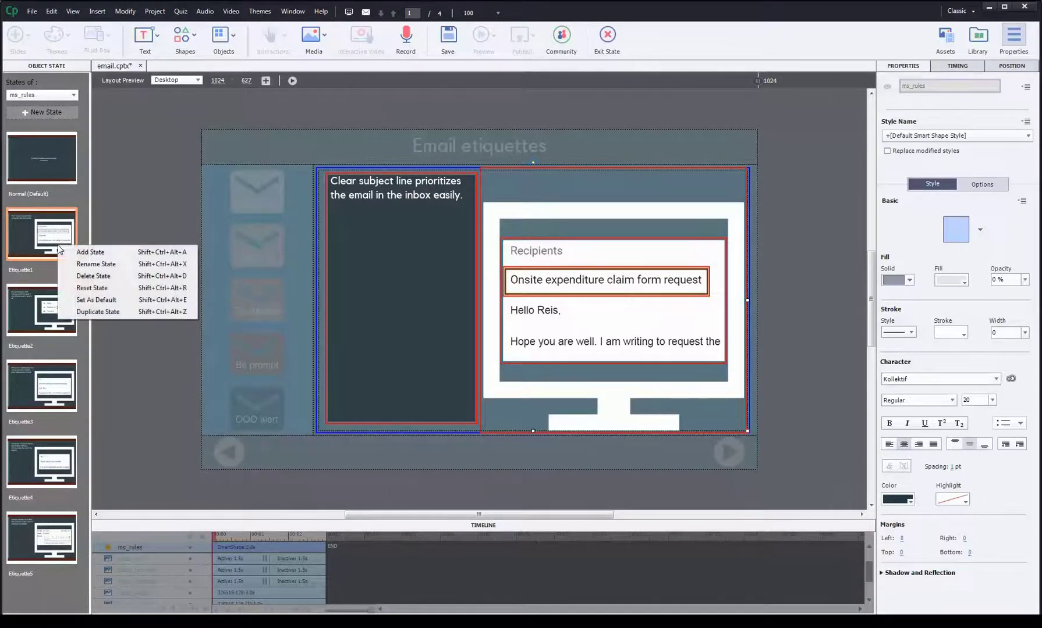
{"action": "left_click", "coordinate": [97, 265]}
{"action": "double_click", "coordinate": [139, 276]}
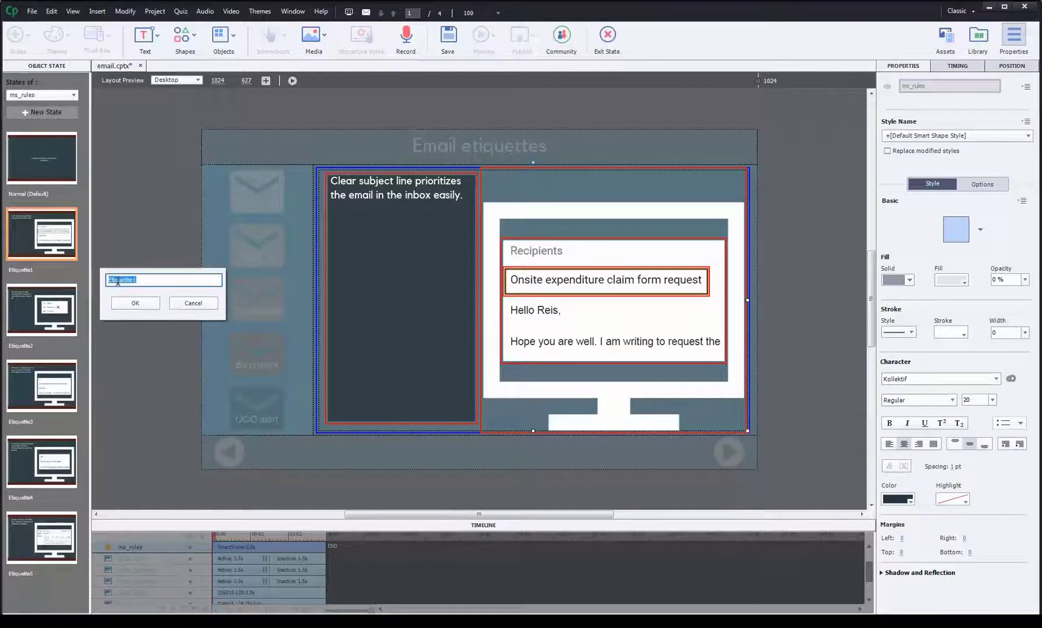
{"action": "type", "text": "subject"}
{"action": "left_click", "coordinate": [121, 303]}
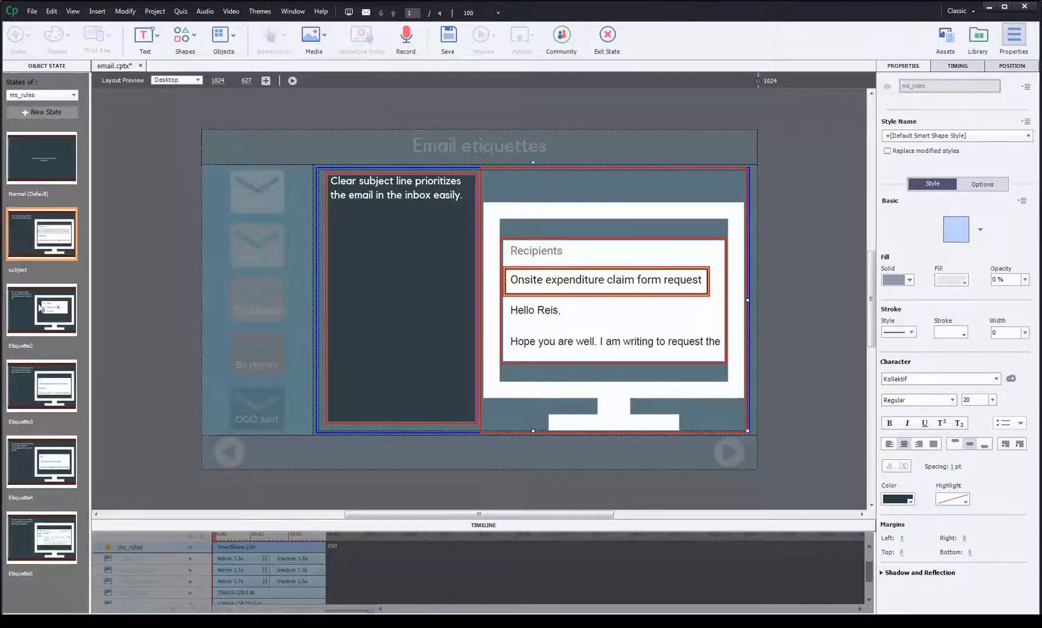
Rename the Etiquette2 state to reply
{"action": "right_click", "coordinate": [37, 304]}
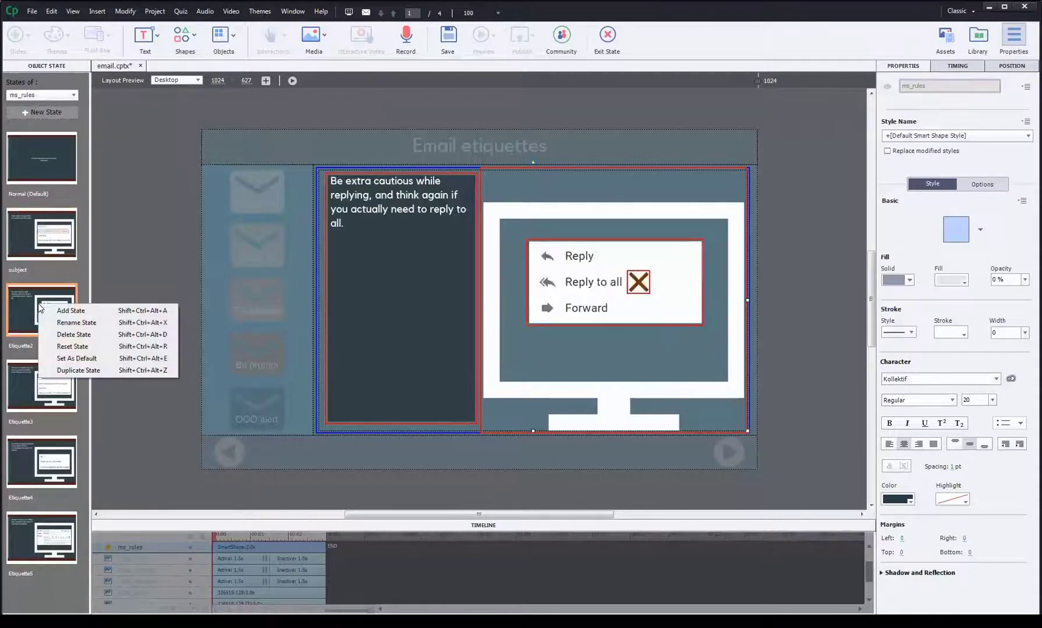
{"action": "left_click", "coordinate": [69, 323]}
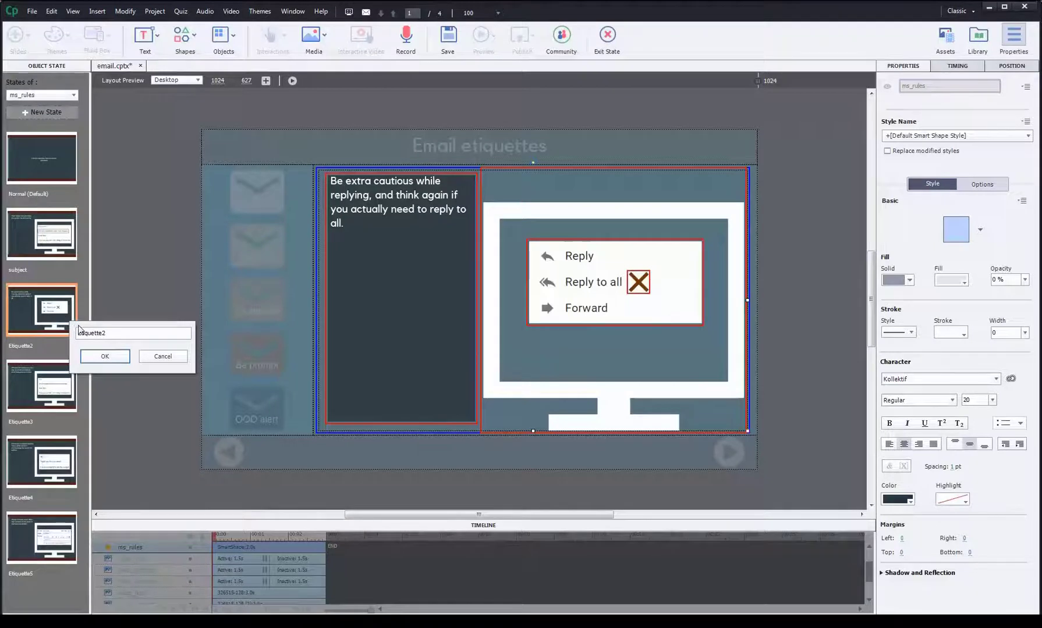
{"action": "left_click_drag", "start_coordinate": [121, 334], "coordinate": [44, 335]}
{"action": "type", "text": "reply"}
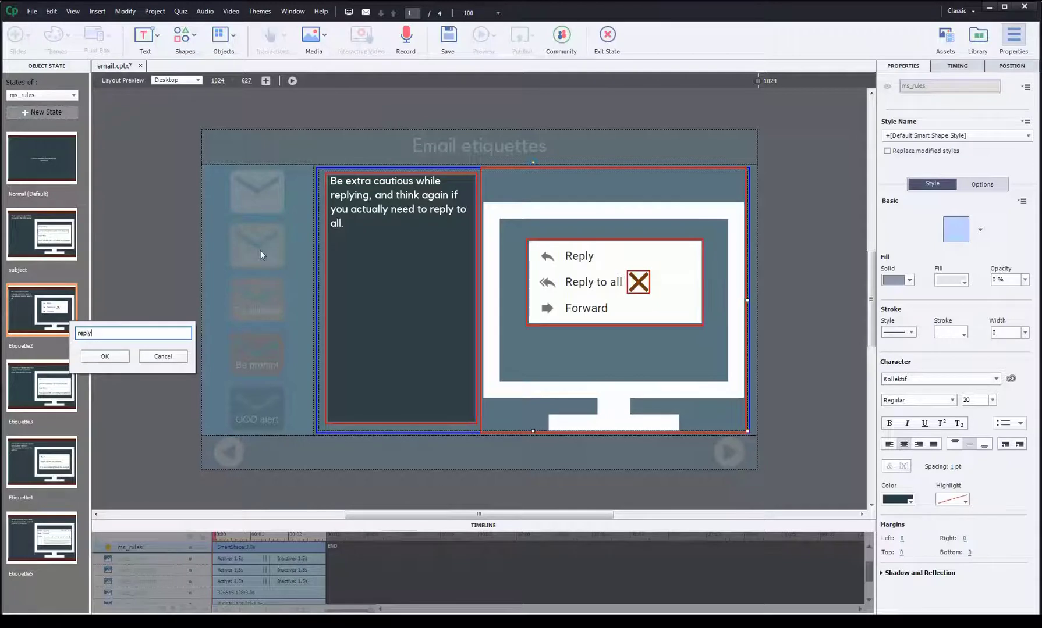
{"action": "double_click", "coordinate": [85, 333]}
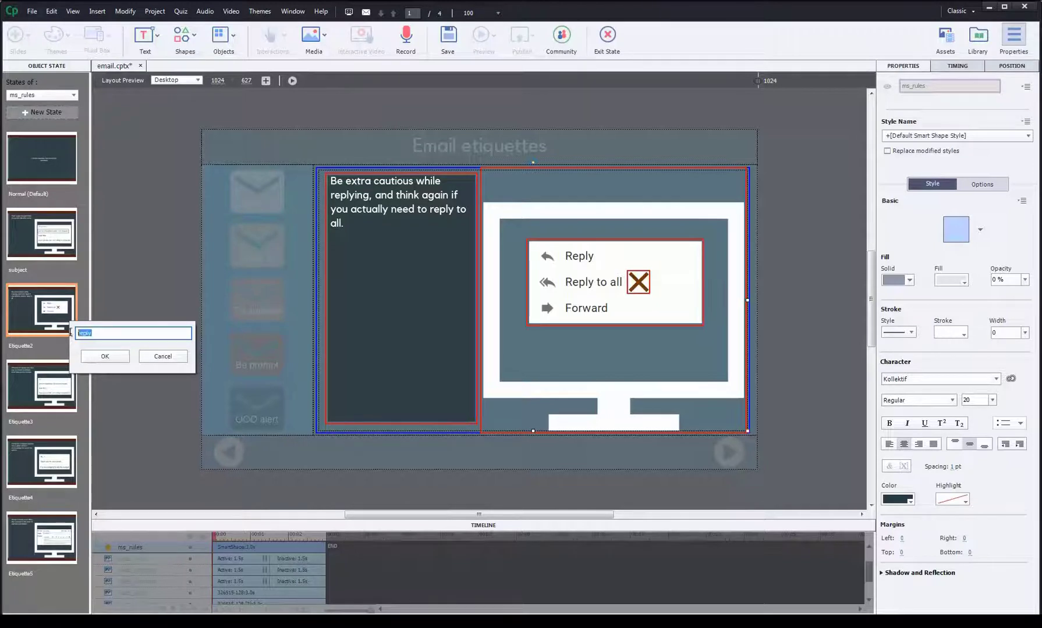
{"action": "left_click", "coordinate": [98, 357]}
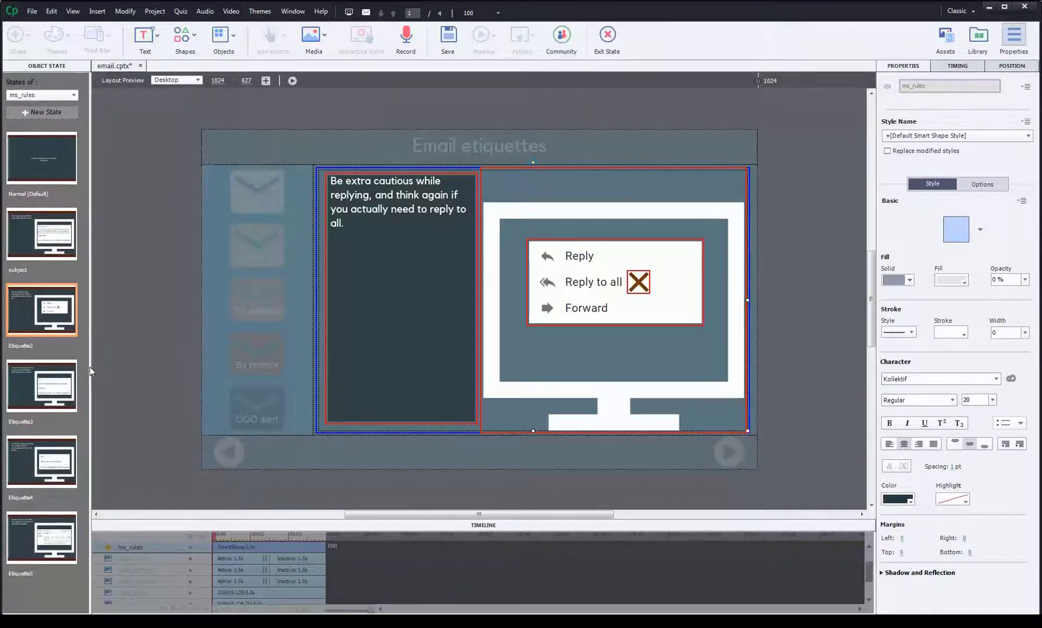
Rename the Etiquette3 state to address
{"action": "right_click", "coordinate": [46, 384]}
{"action": "left_click", "coordinate": [75, 399]}
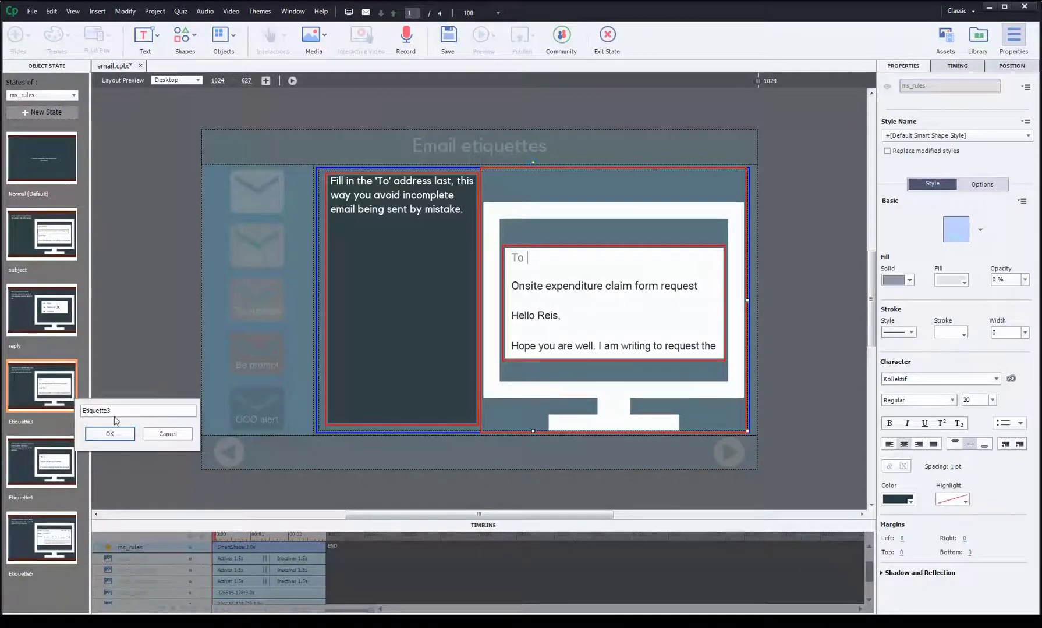
{"action": "left_click_drag", "start_coordinate": [117, 411], "coordinate": [46, 408]}
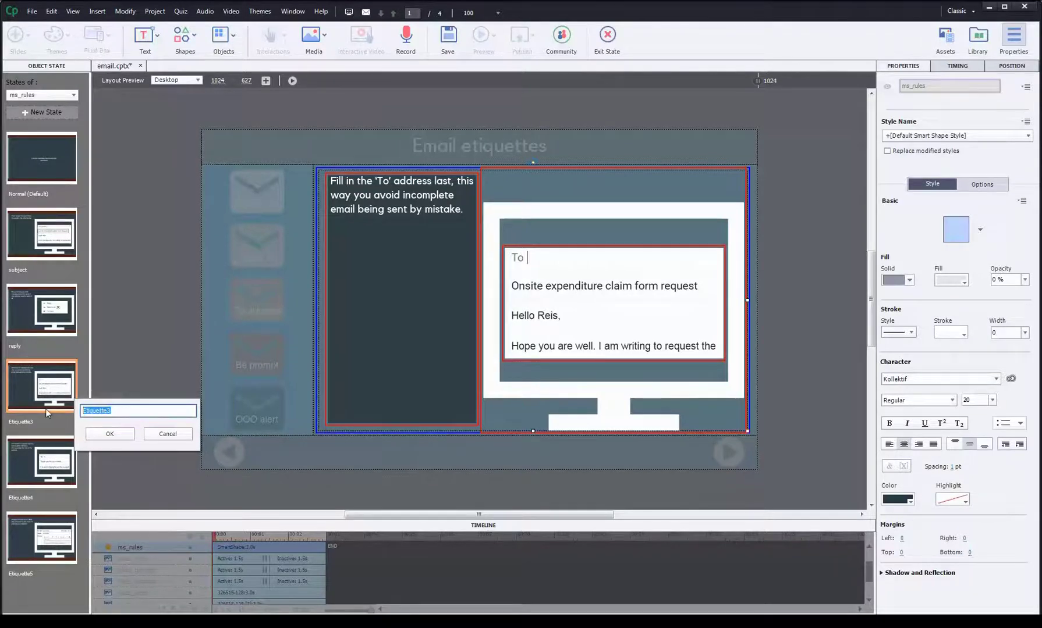
{"action": "type", "text": "address"}
{"action": "left_click", "coordinate": [95, 436]}
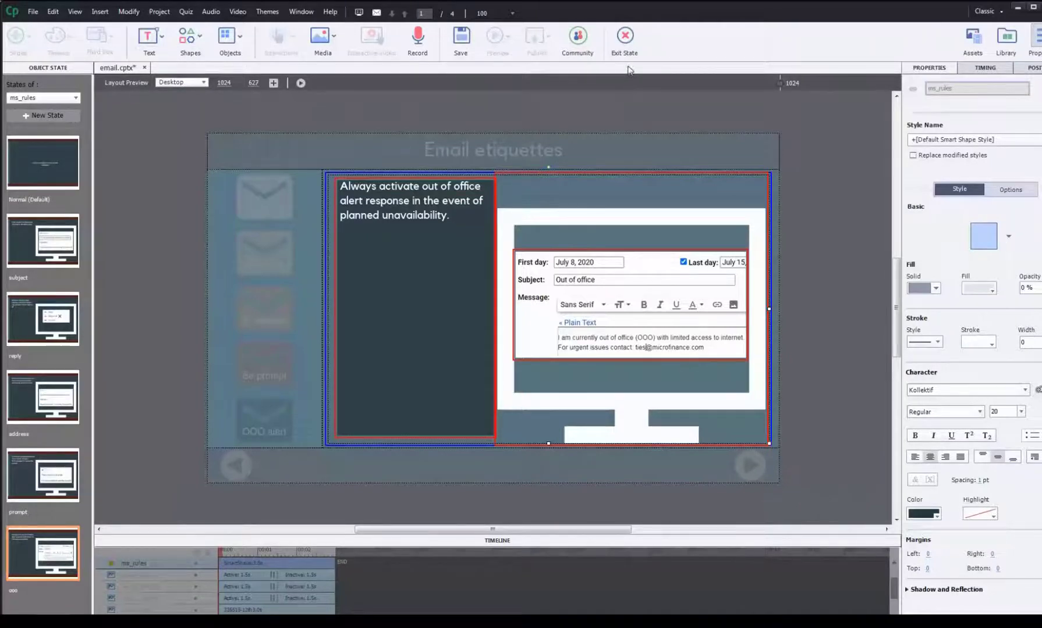
Exit ms_rules state editing and rename the play-arrow next_button to rules_completed
{"action": "left_click", "coordinate": [633, 38]}
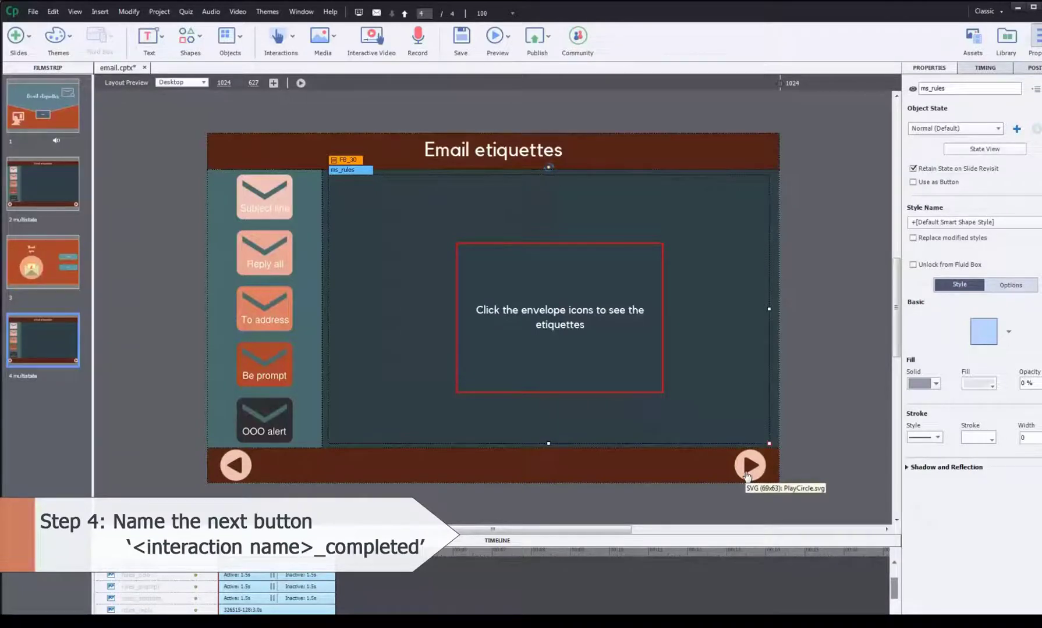
{"action": "left_click", "coordinate": [747, 476]}
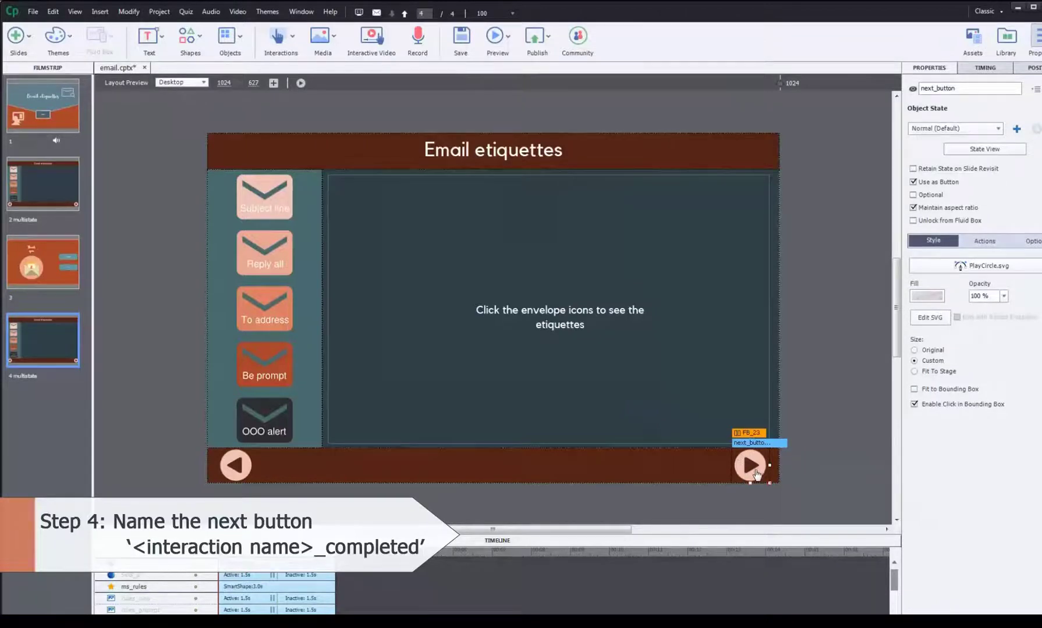
{"action": "double_click", "coordinate": [963, 89]}
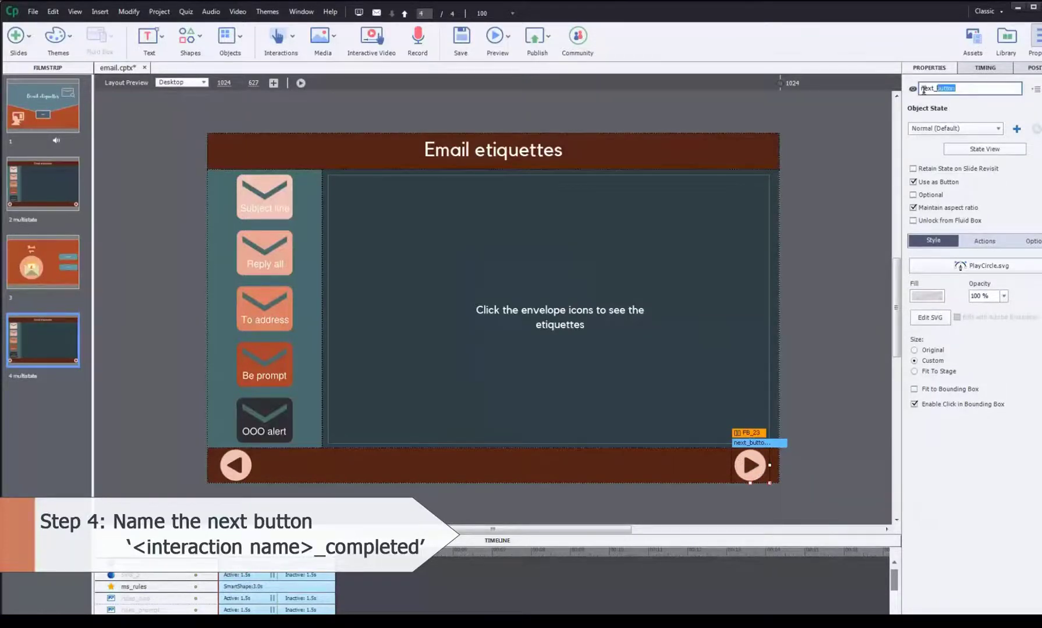
{"action": "left_click_drag", "start_coordinate": [923, 90], "coordinate": [920, 89]}
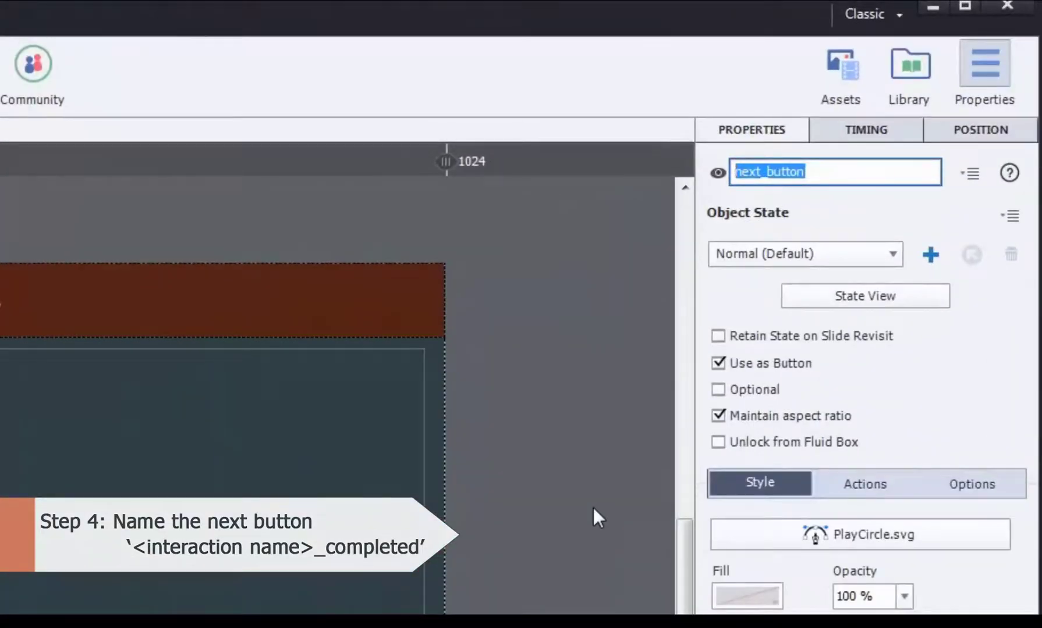
{"action": "type", "text": "rulles"}
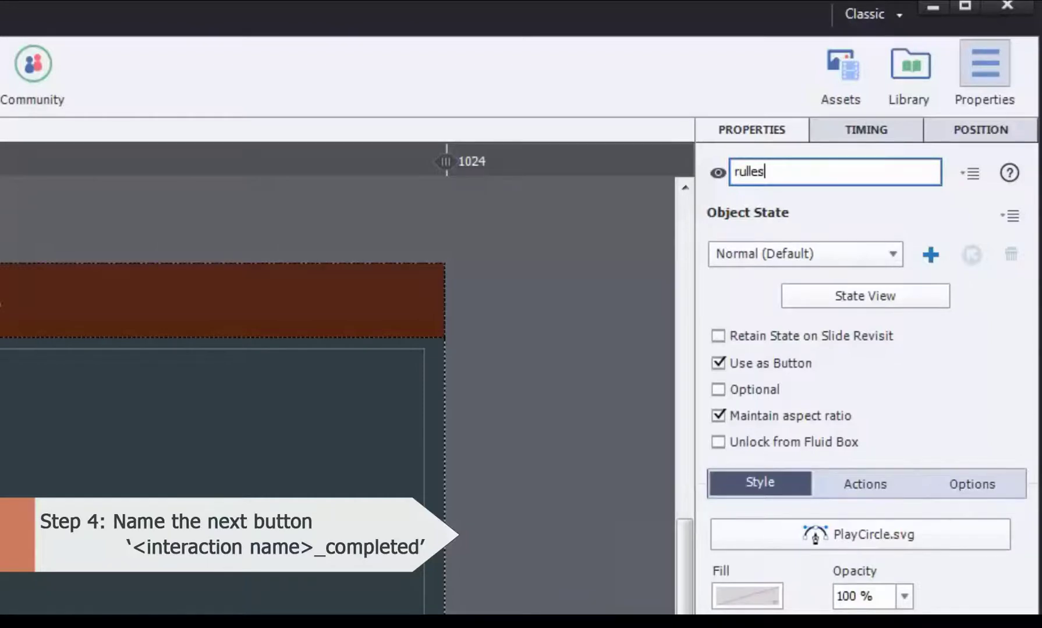
{"action": "key", "text": "BackSpace"}
{"action": "key", "text": "BackSpace"}
{"action": "key", "text": "BackSpace"}
{"action": "type", "text": "es_completed"}
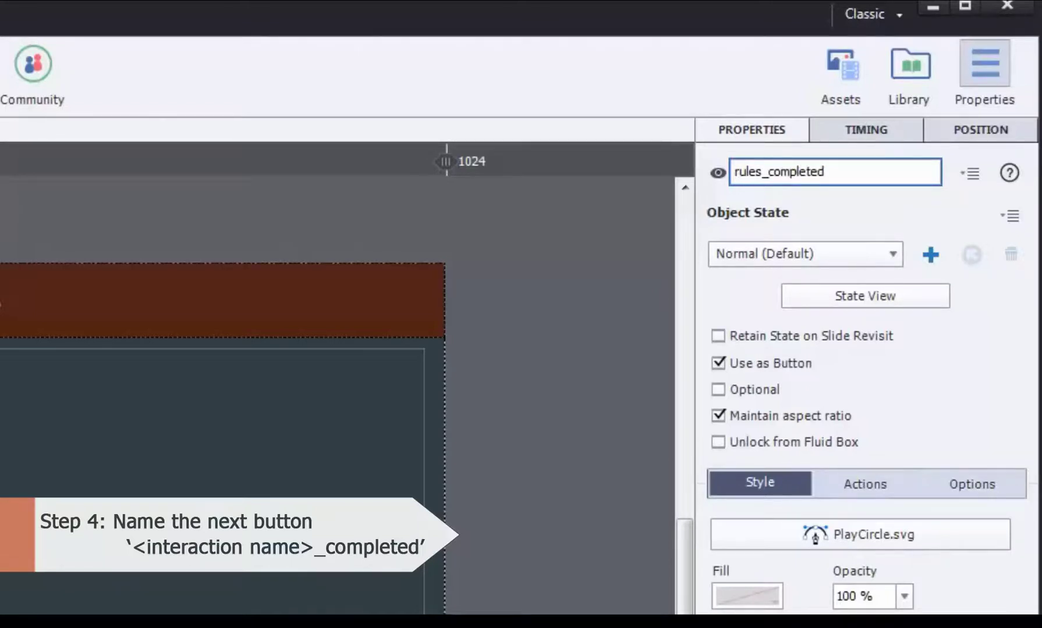
{"action": "key", "text": "Return"}
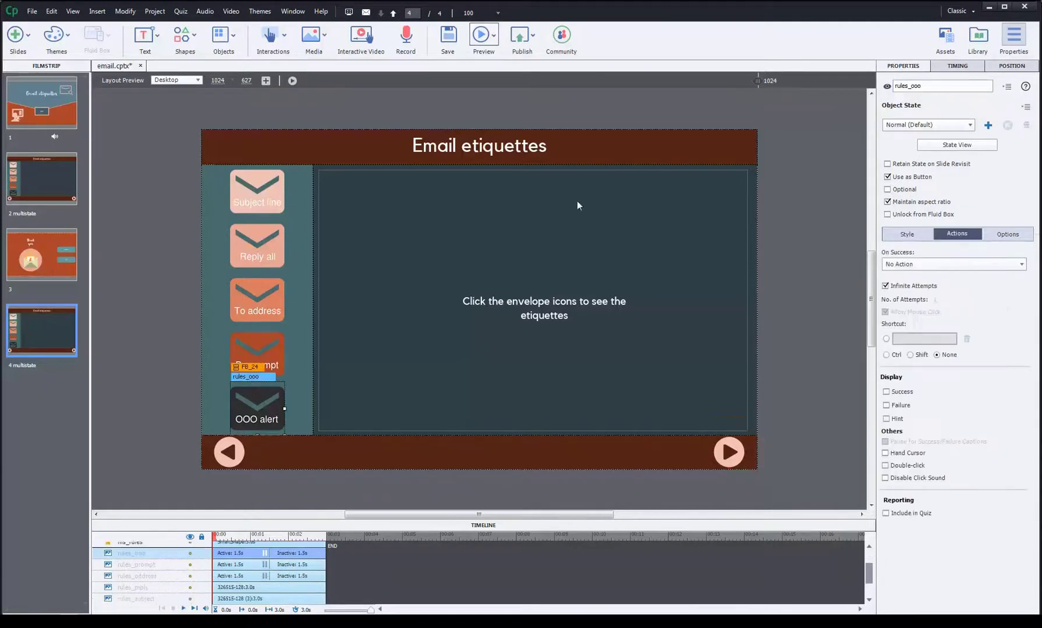
Preview from this slide, reveal all five envelope etiquettes through OOO alert, then go back
{"action": "left_click", "coordinate": [493, 38]}
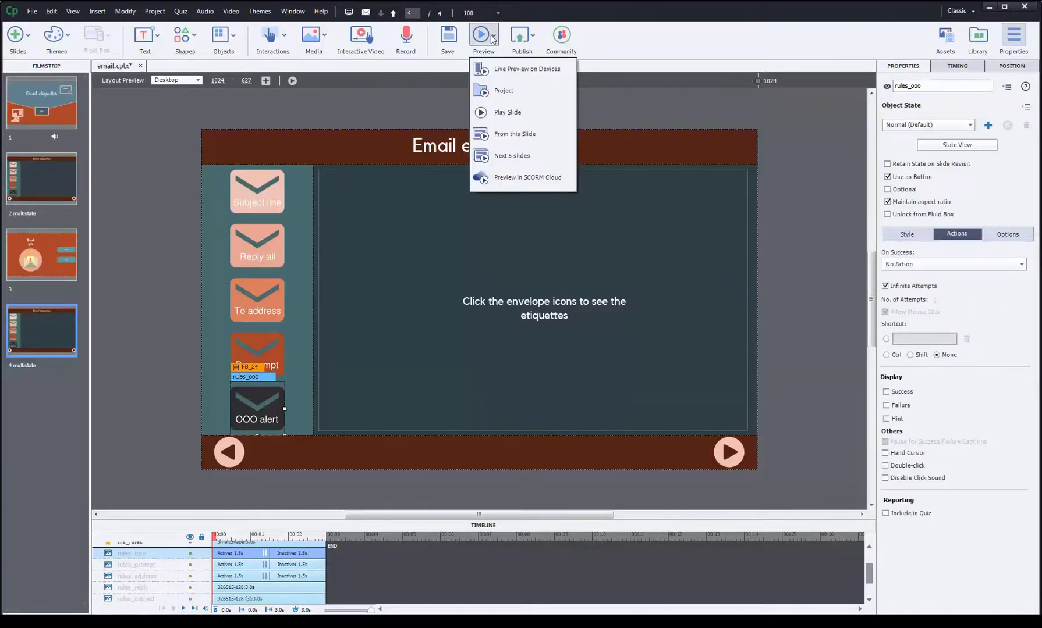
{"action": "left_click", "coordinate": [528, 140]}
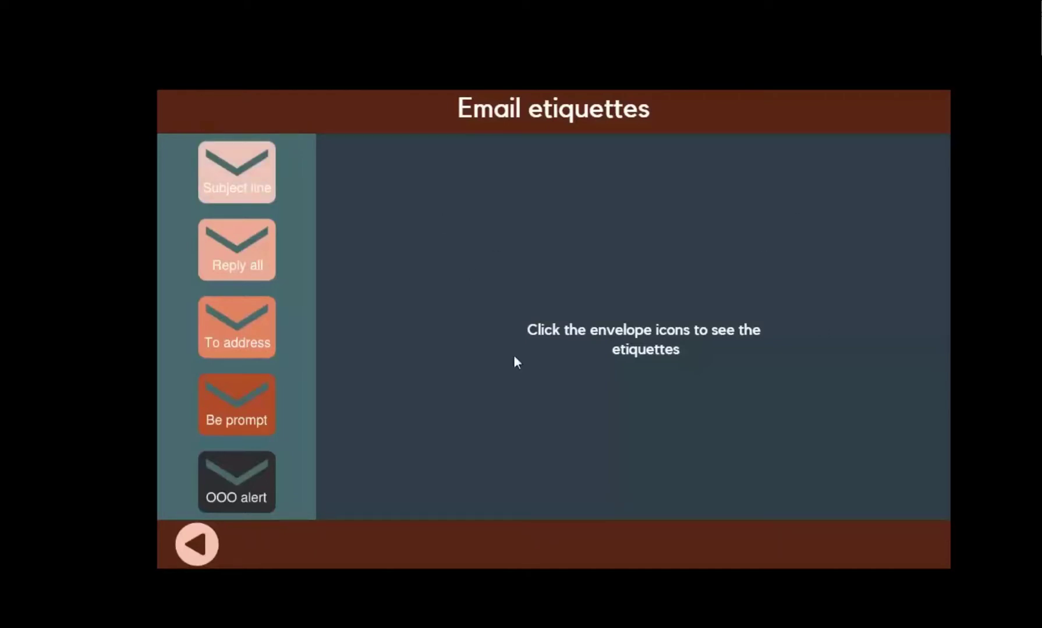
{"action": "left_click", "coordinate": [239, 178]}
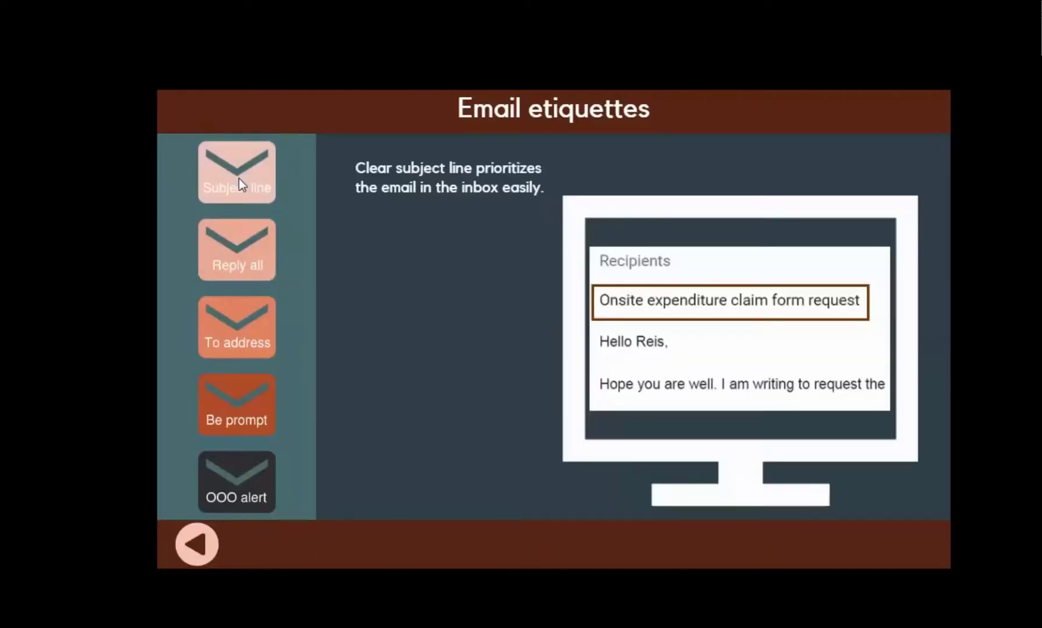
{"action": "left_click", "coordinate": [241, 250]}
{"action": "left_click", "coordinate": [240, 348]}
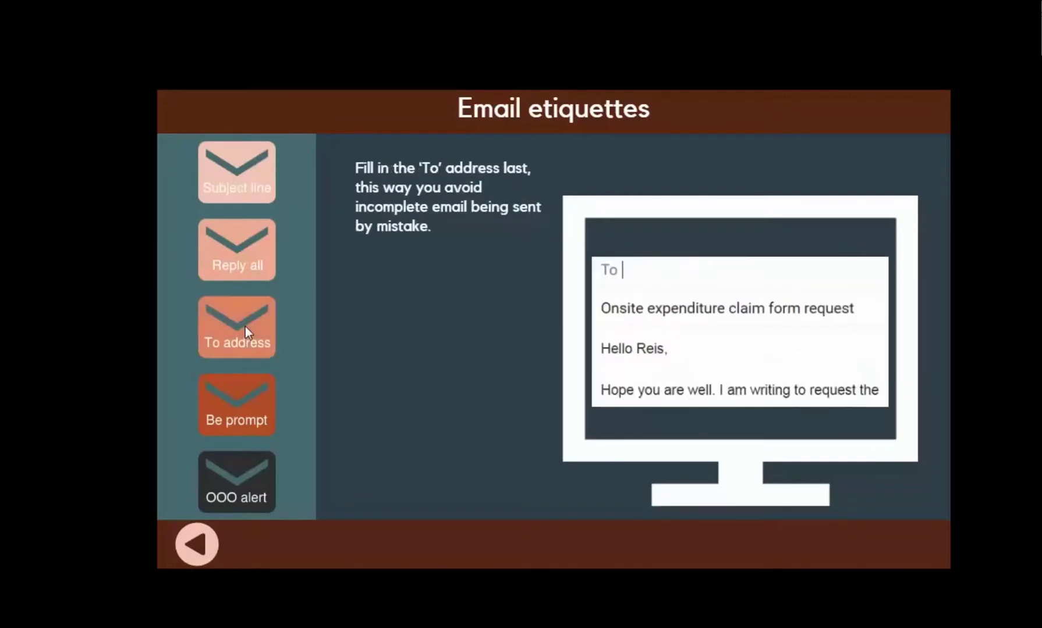
{"action": "left_click", "coordinate": [250, 404]}
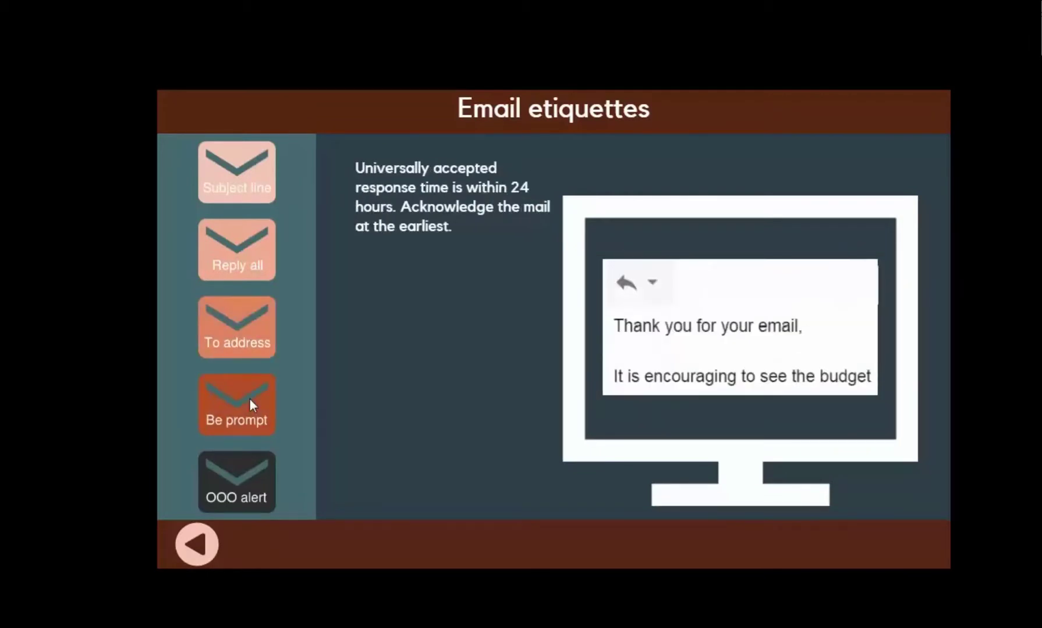
{"action": "left_click", "coordinate": [253, 473]}
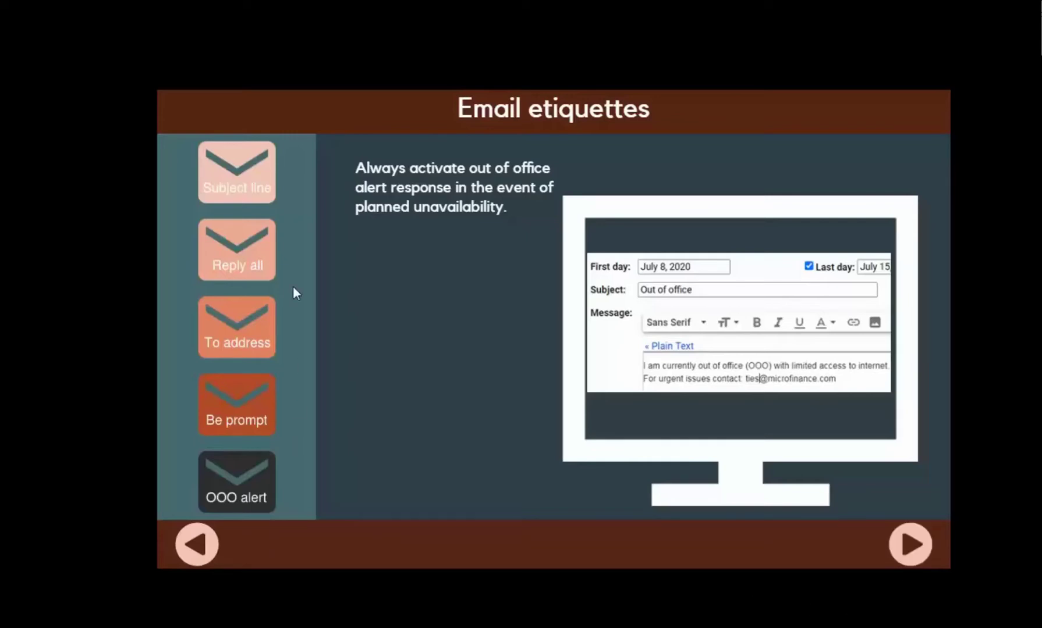
{"action": "left_click", "coordinate": [197, 544]}
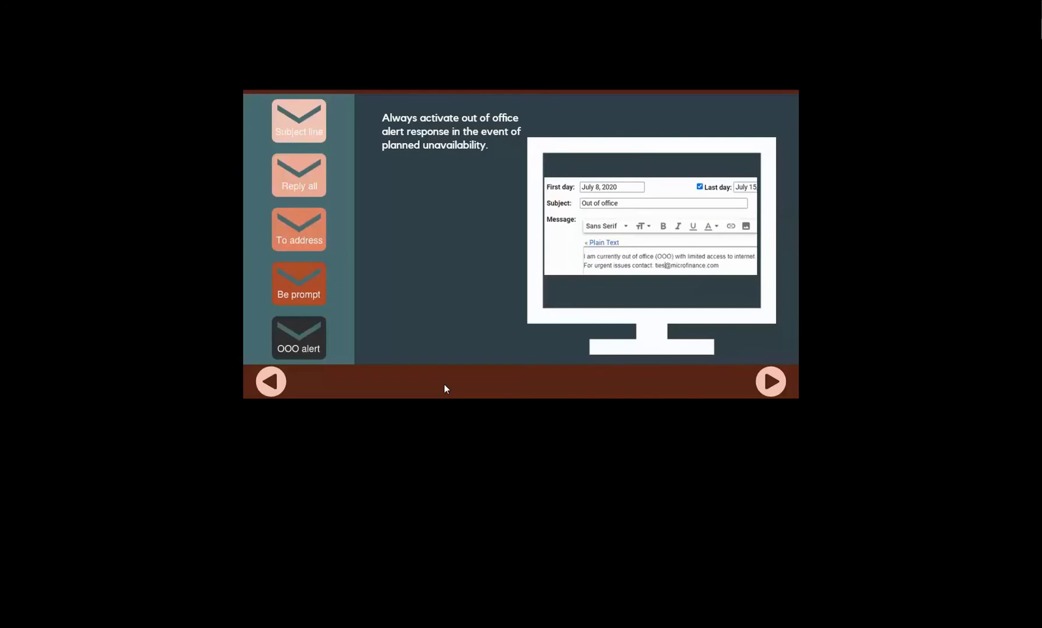